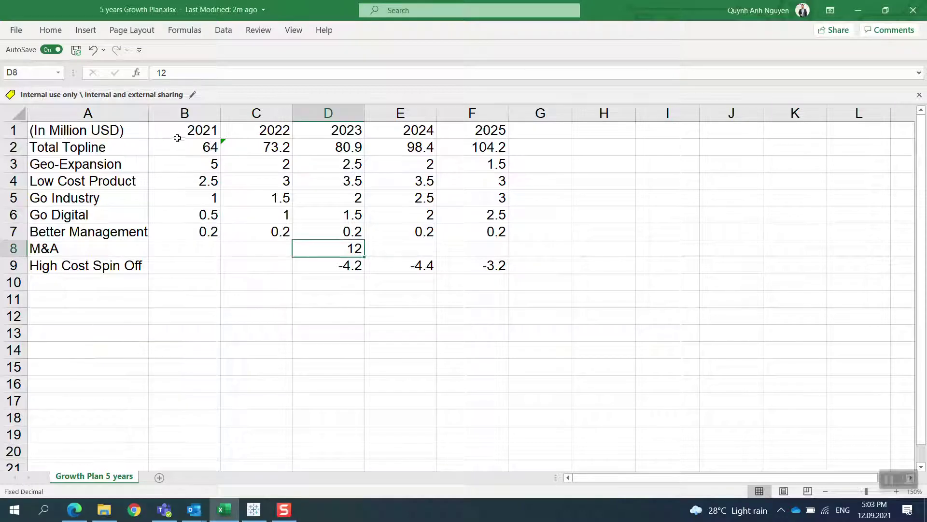
Step: Review the 2021–2025 year headings and the Total Topline and Geo-Expansion figures in Excel
drag(189, 130, 475, 136)
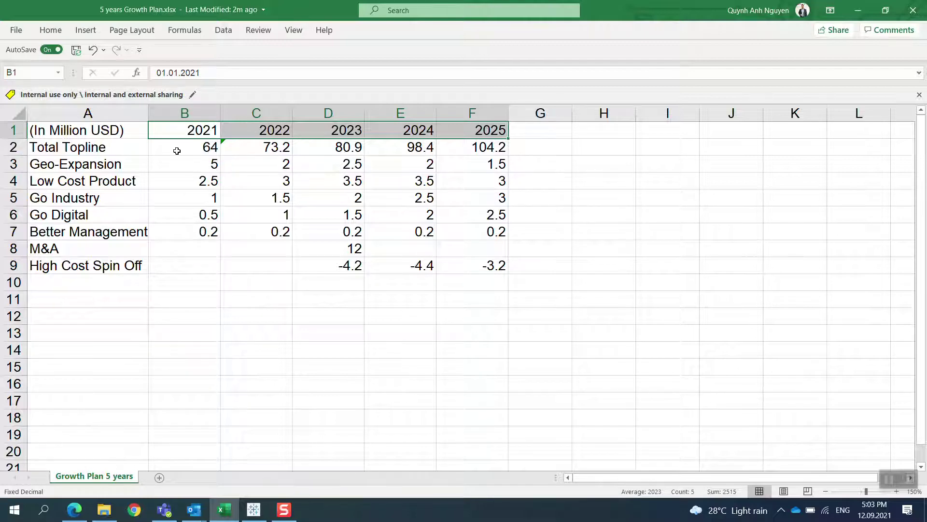
click(93, 148)
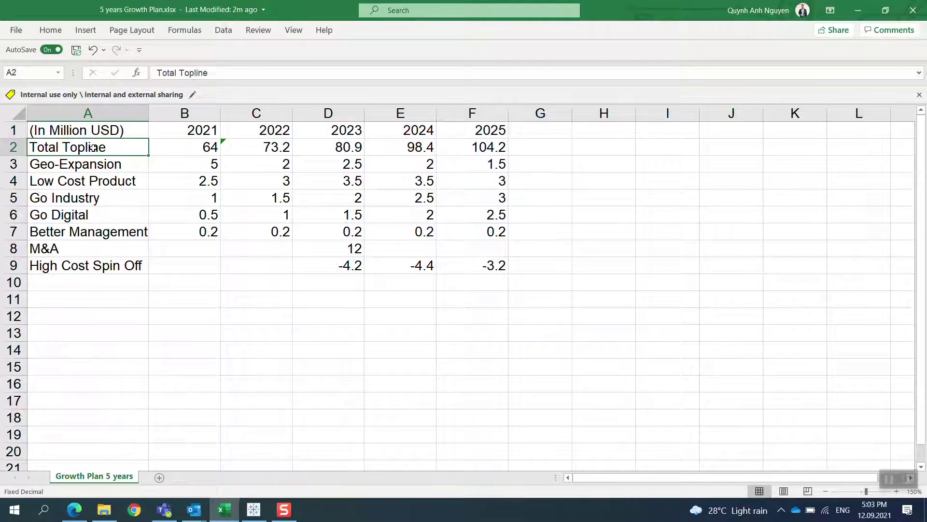
click(192, 133)
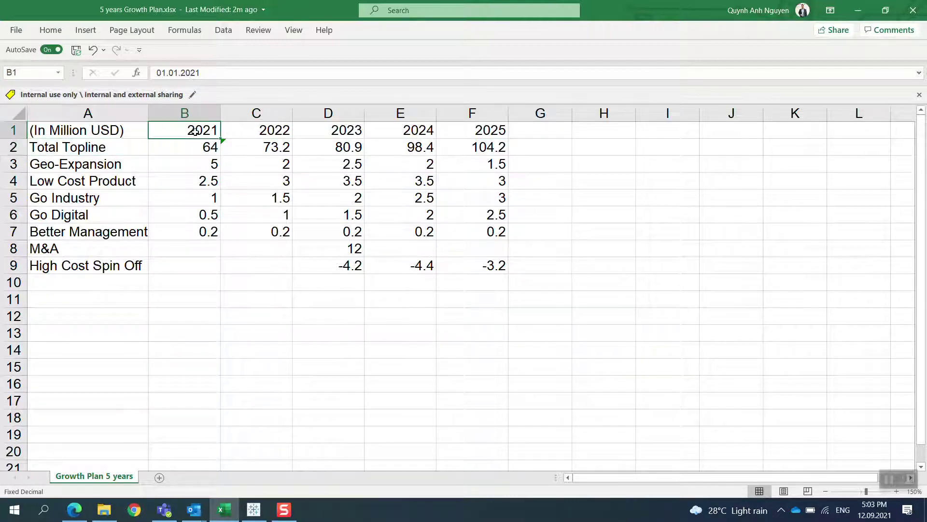
click(177, 150)
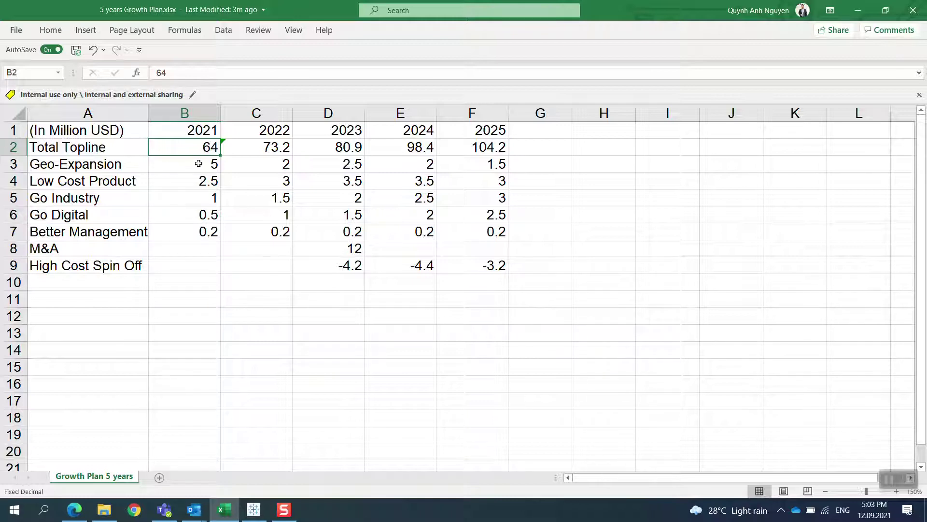
click(91, 167)
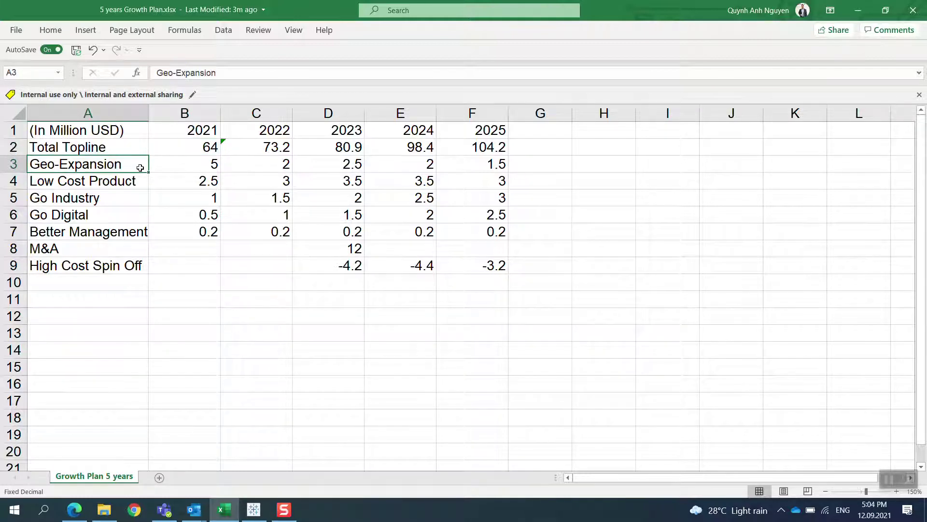
click(206, 171)
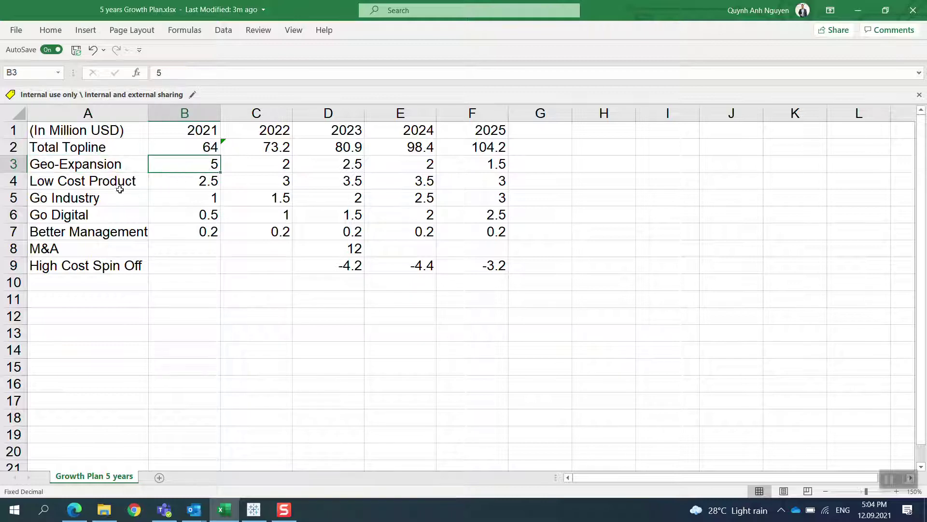
Step: Go over the remaining initiative rows, including the negative High Cost Spin Off figures for 2023–2025
click(85, 181)
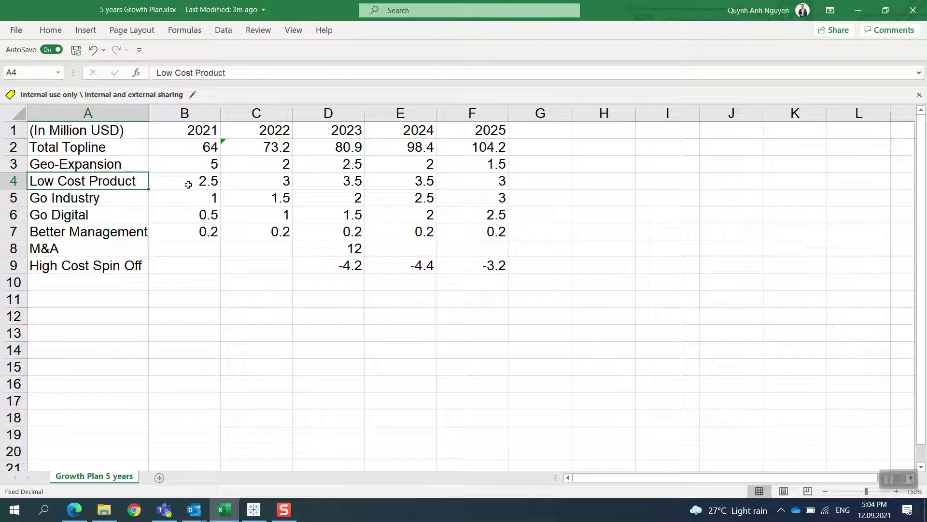
click(103, 199)
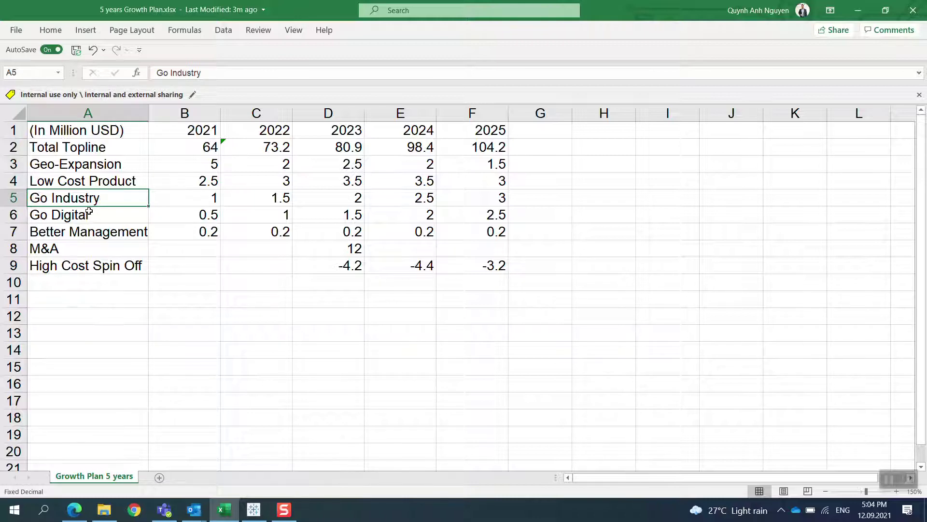
click(106, 216)
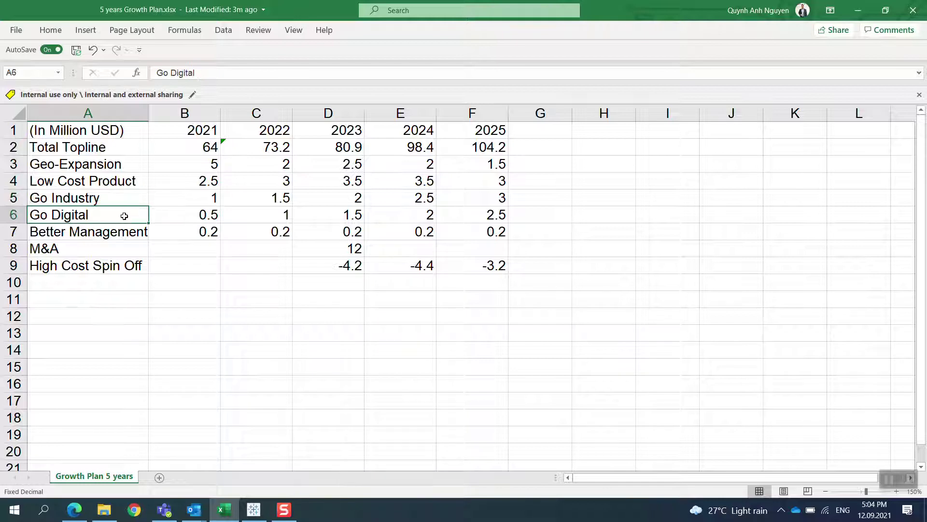
click(188, 218)
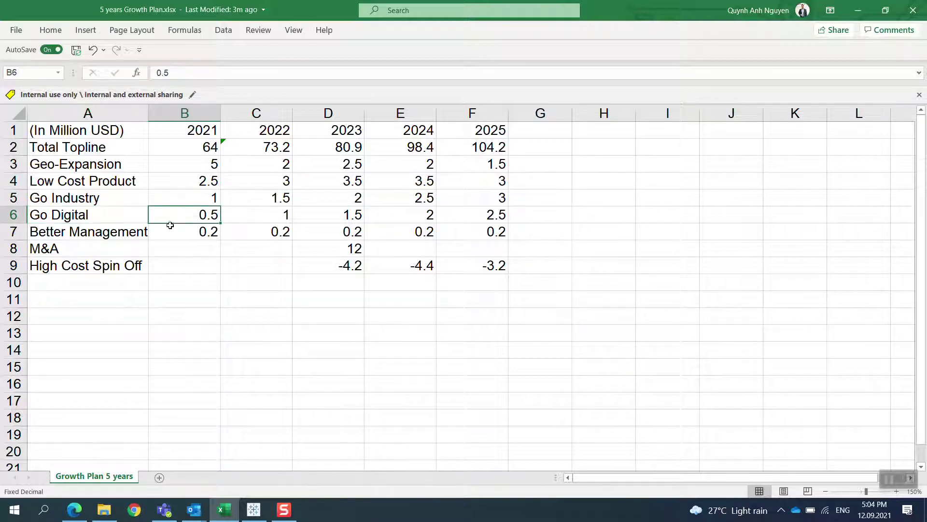
click(92, 233)
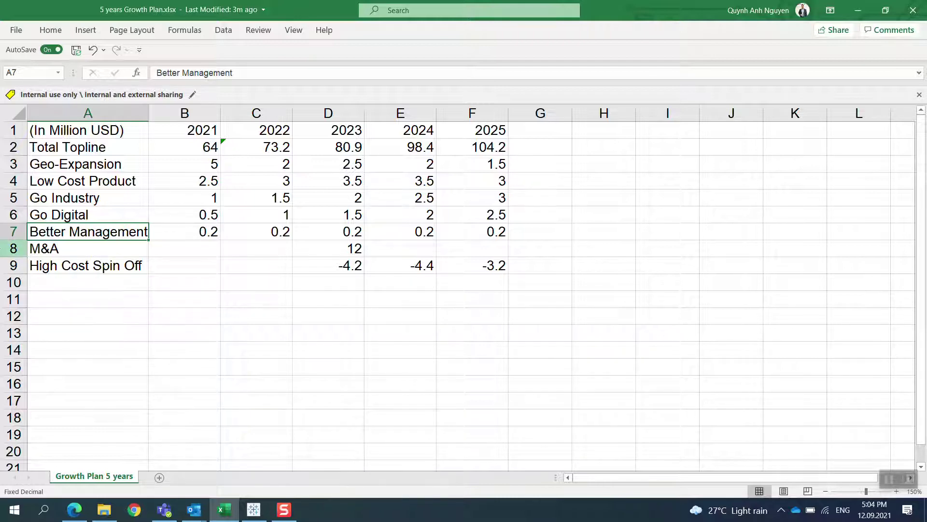
click(2, 248)
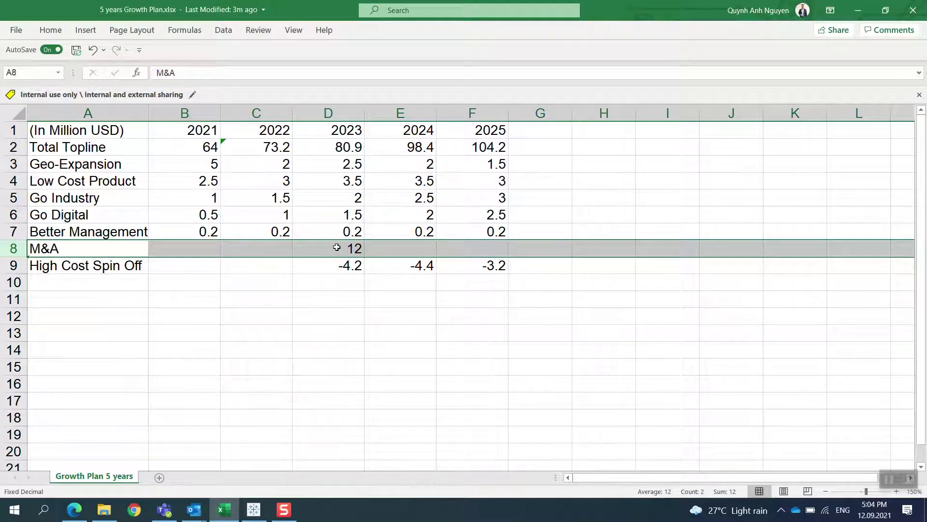
click(7, 265)
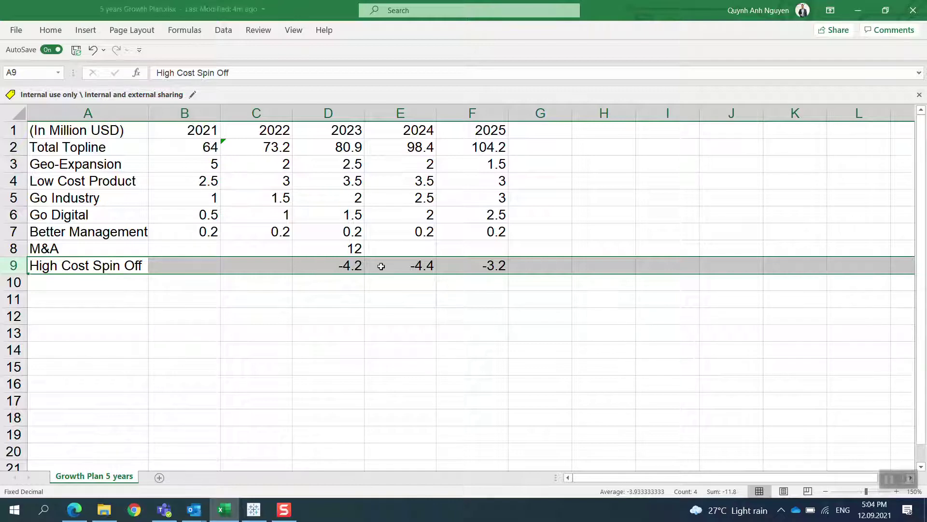
click(348, 270)
drag(348, 270, 466, 266)
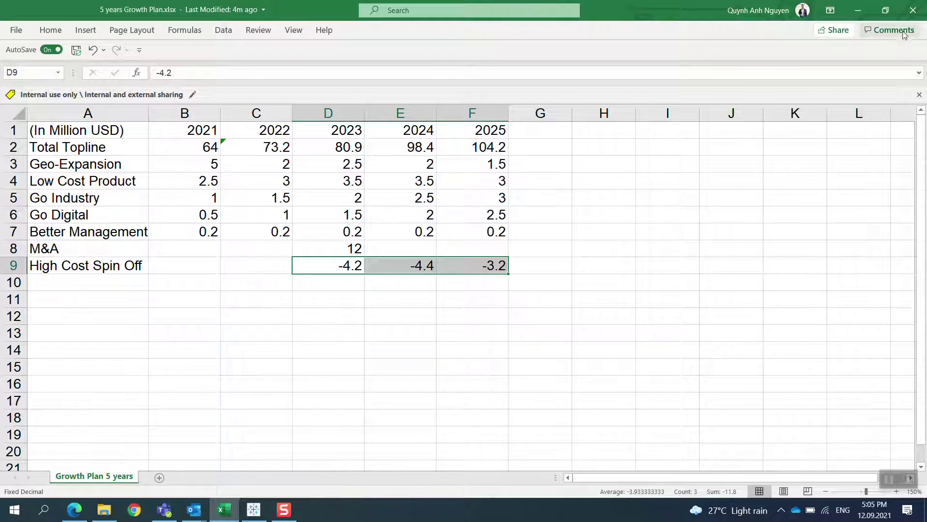
Step: Close Excel and connect Tableau to the 5 years Growth Plan.xlsx workbook
click(912, 13)
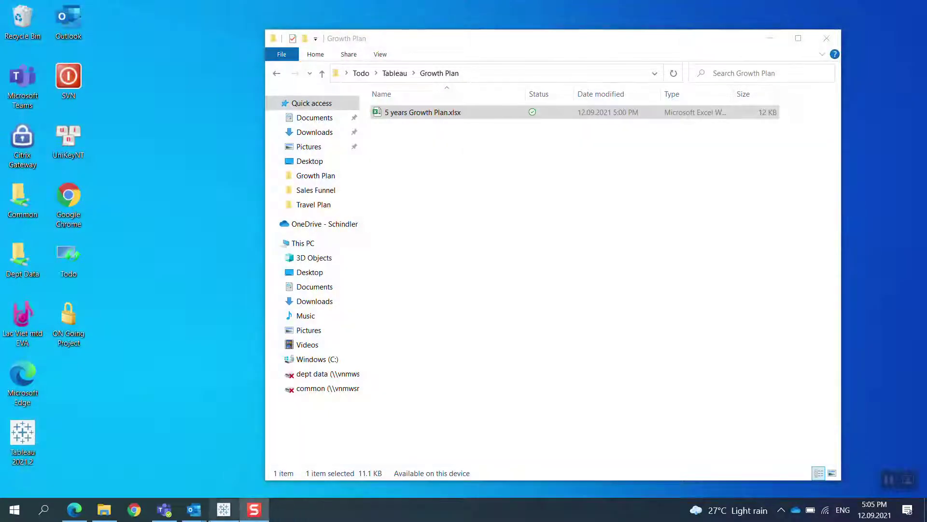
key(alt+Tab)
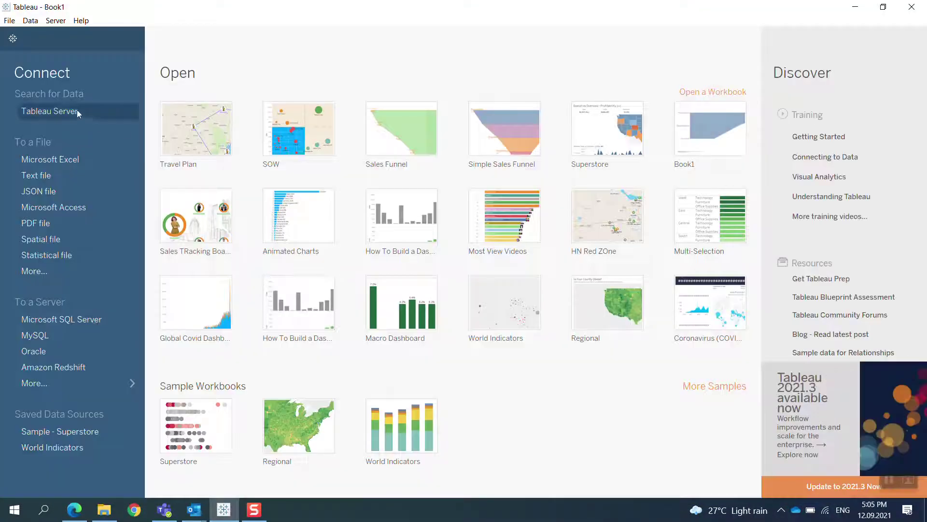
click(69, 159)
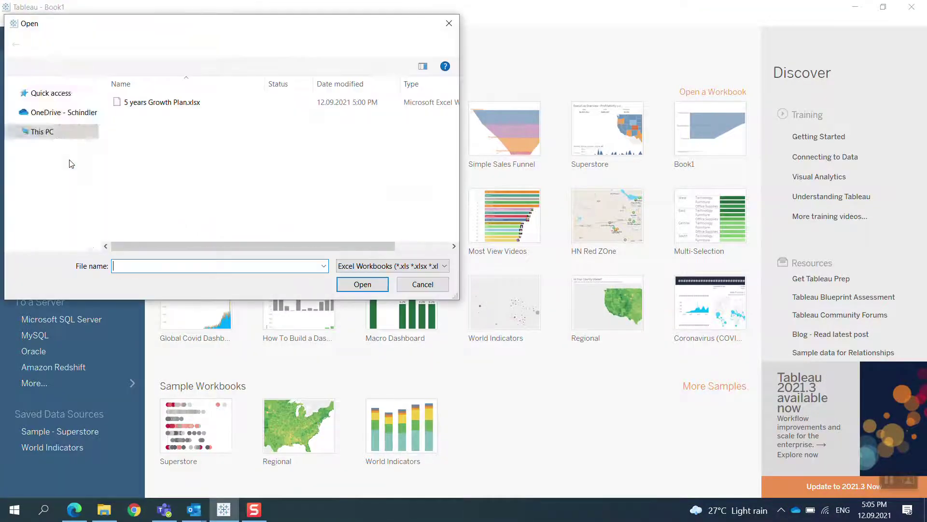
double_click(177, 104)
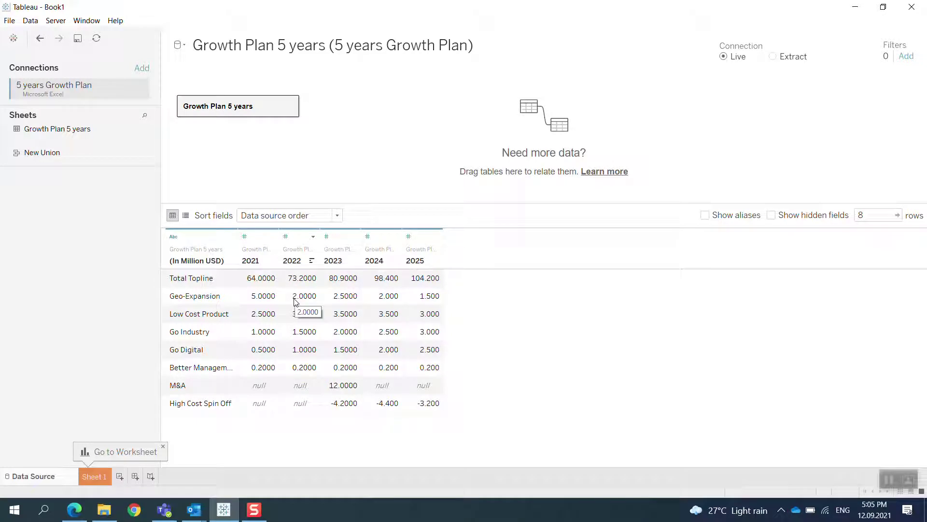
Step: Pivot the 2021, 2022, 2023, 2024 and 2025 columns into rows
click(260, 253)
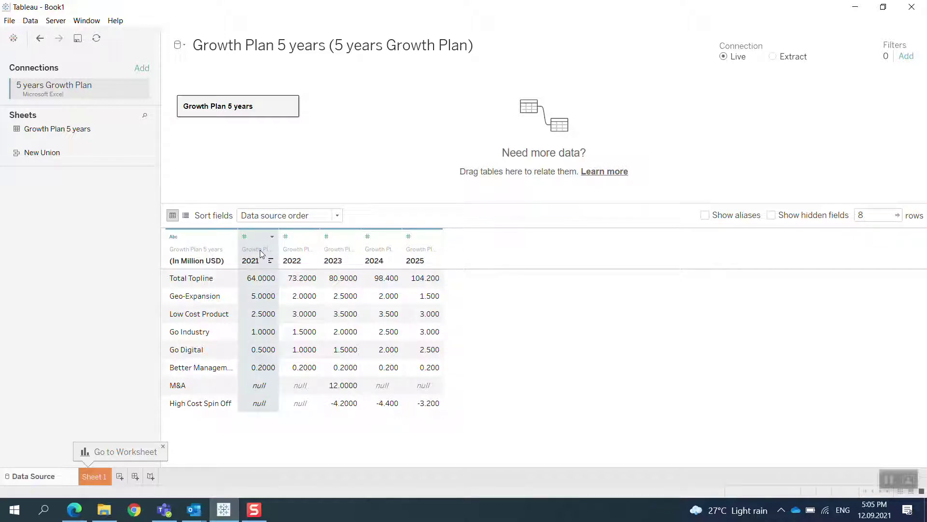
ctrl+click(294, 247)
ctrl+click(340, 251)
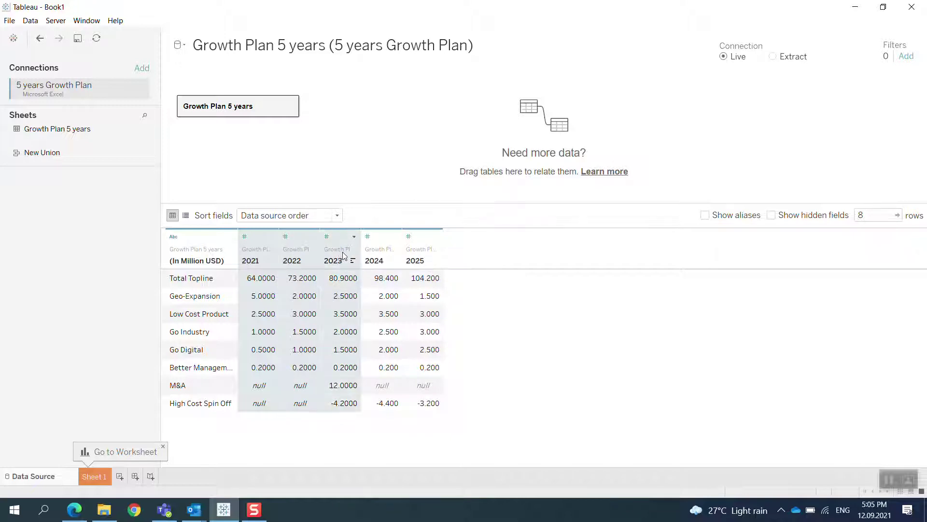
ctrl+click(374, 251)
ctrl+click(416, 253)
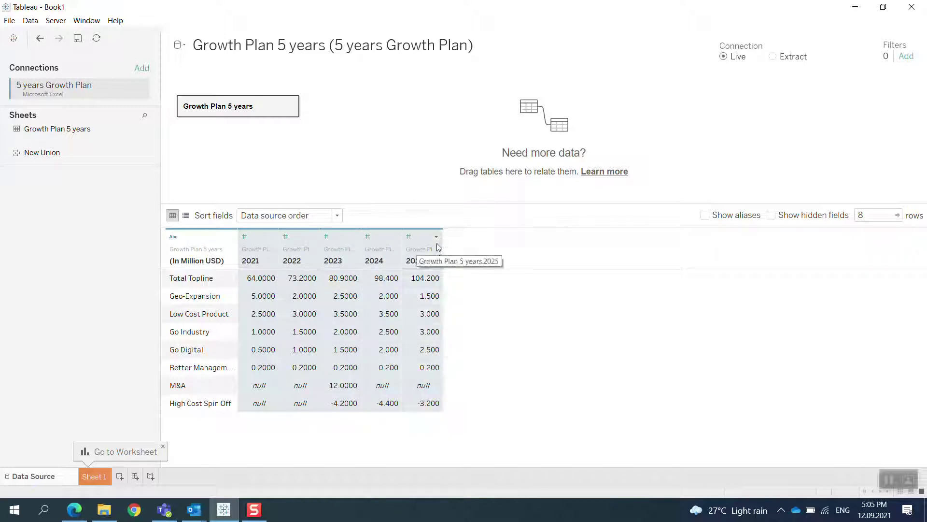
click(436, 238)
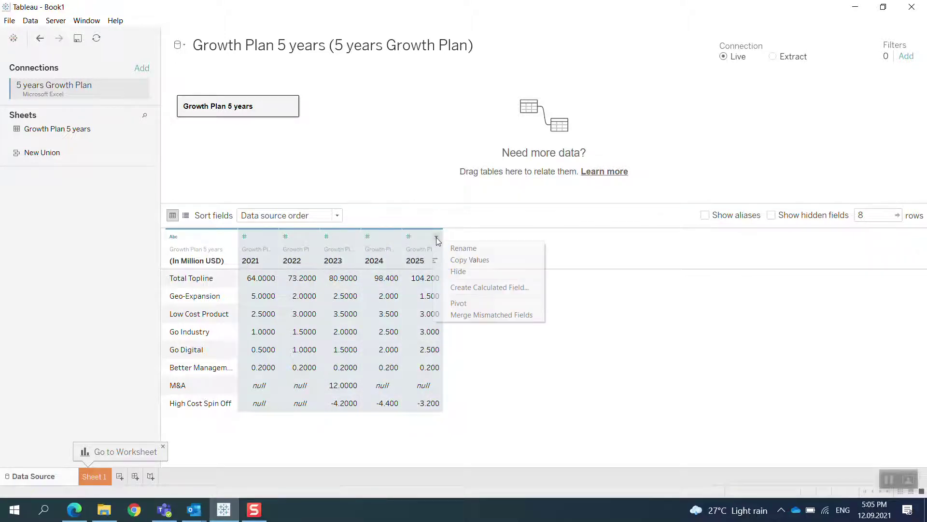
click(454, 302)
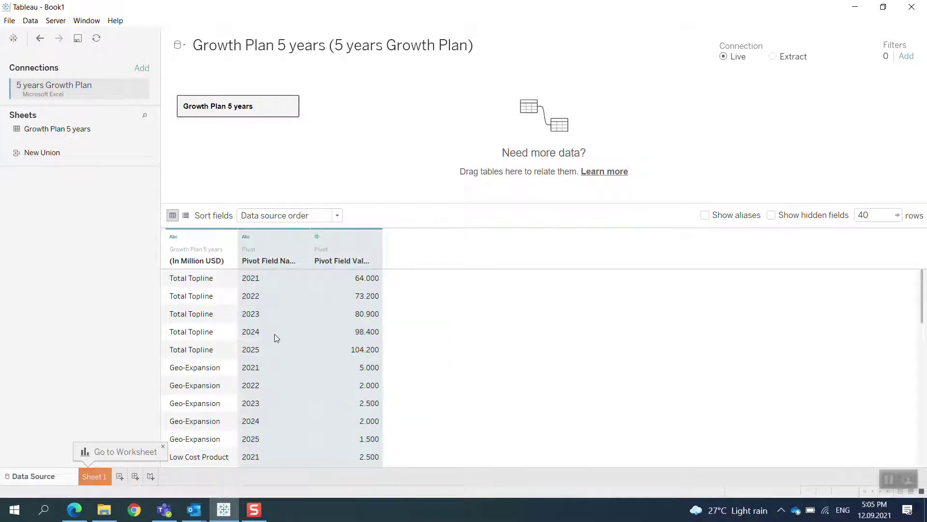
Step: Rename the pivoted columns to Year and Value
click(263, 260)
double_click(263, 260)
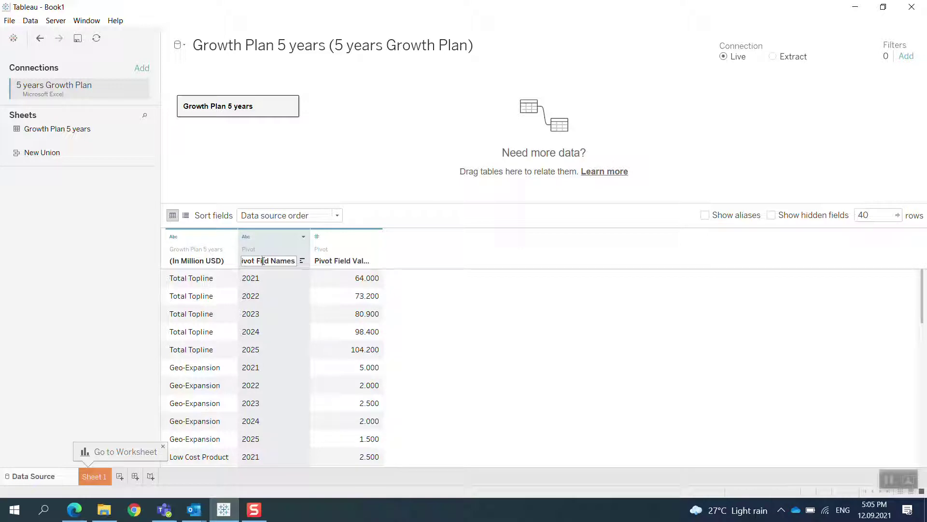
key(Home)
key(Delete)
key(Delete)
key(Delete)
key(Delete)
key(Delete)
key(Delete)
key(Delete)
key(Delete)
key(Delete)
key(Delete)
key(Delete)
key(Delete)
key(Delete)
key(Delete)
key(Delete)
key(Delete)
key(Delete)
text(Year)
double_click(343, 263)
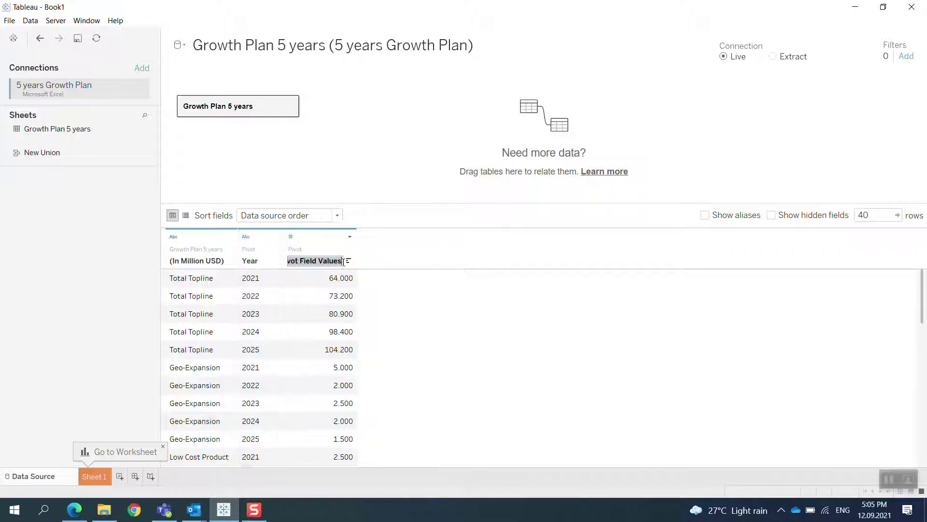
click(344, 261)
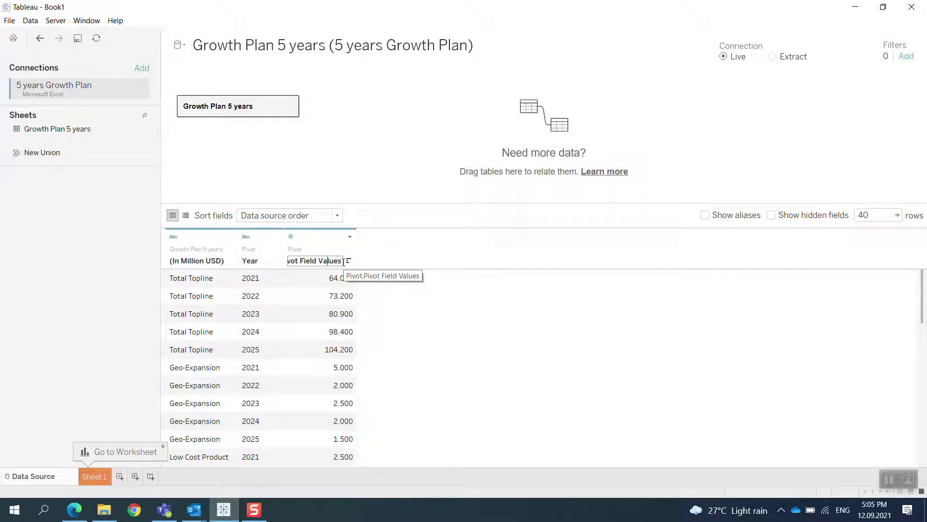
key(BackSpace)
key(BackSpace)
key(BackSpace)
key(BackSpace)
key(BackSpace)
key(BackSpace)
key(BackSpace)
key(BackSpace)
key(BackSpace)
key(BackSpace)
key(BackSpace)
key(BackSpace)
key(End)
key(BackSpace)
key(Return)
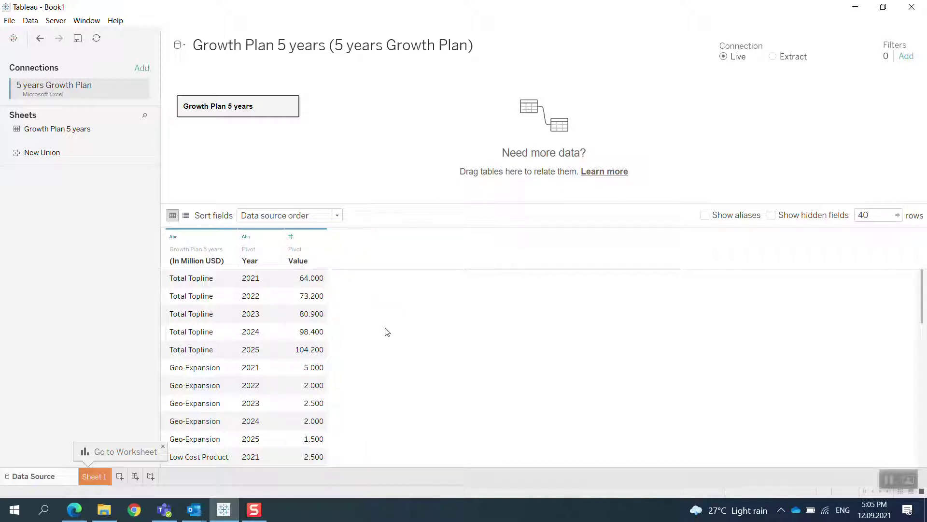
Step: Change the Year column's data type to Date
click(277, 237)
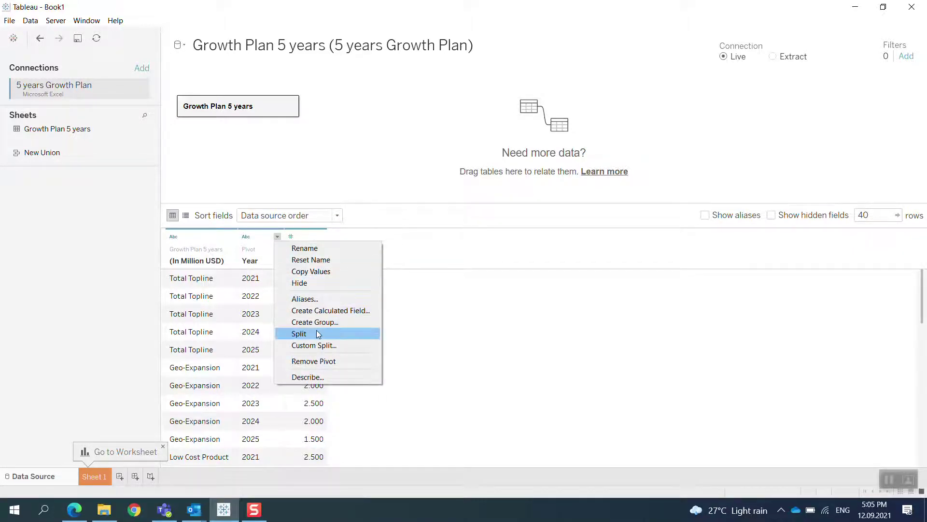
click(251, 238)
click(251, 238)
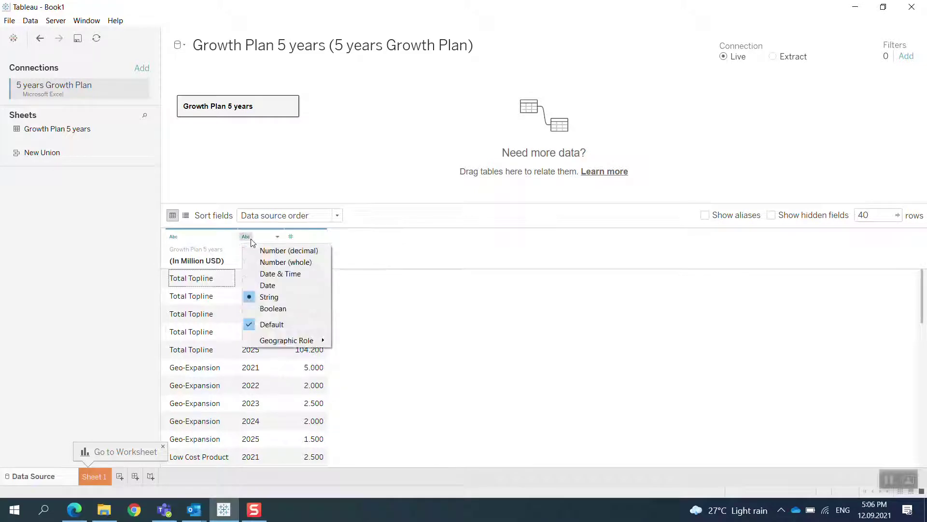
click(284, 286)
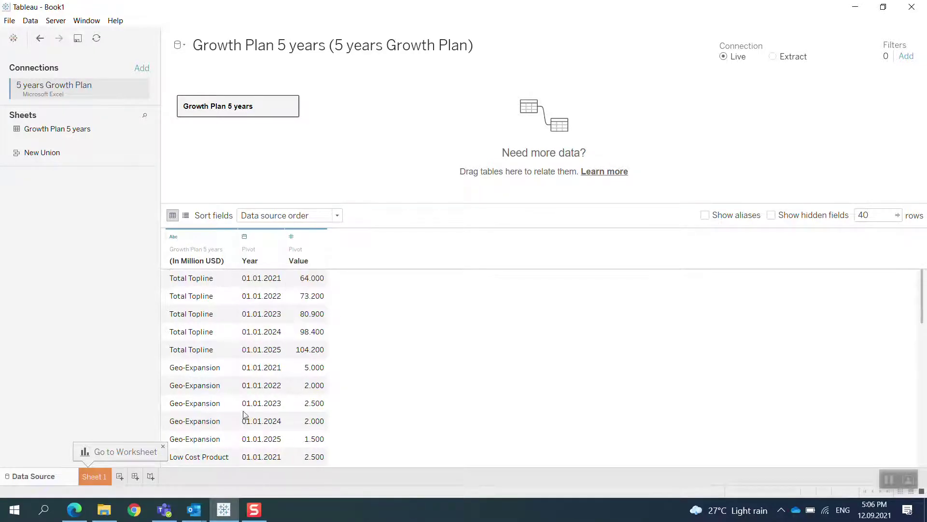
Step: Rename the Sheet 1 worksheet to '5 years Growth Plan'
click(98, 476)
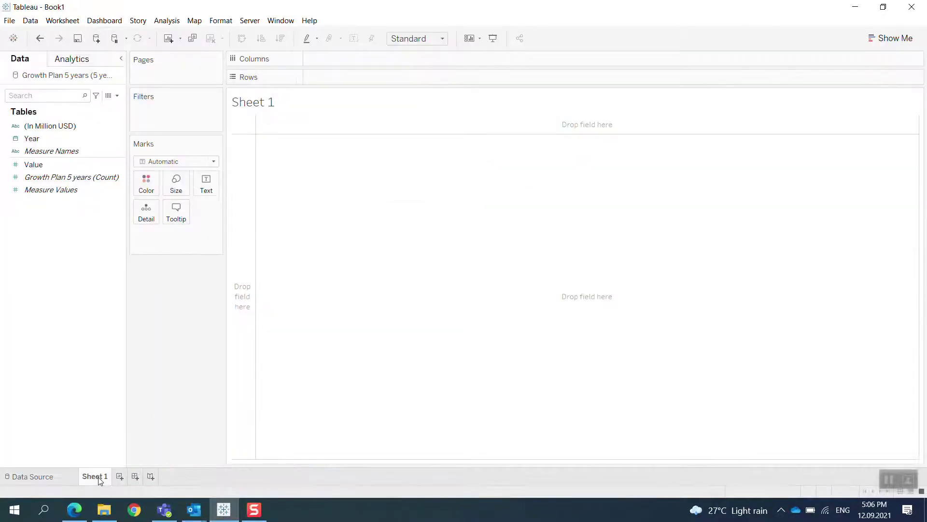
double_click(98, 477)
text(%)
text( years )
text(Growth Plan)
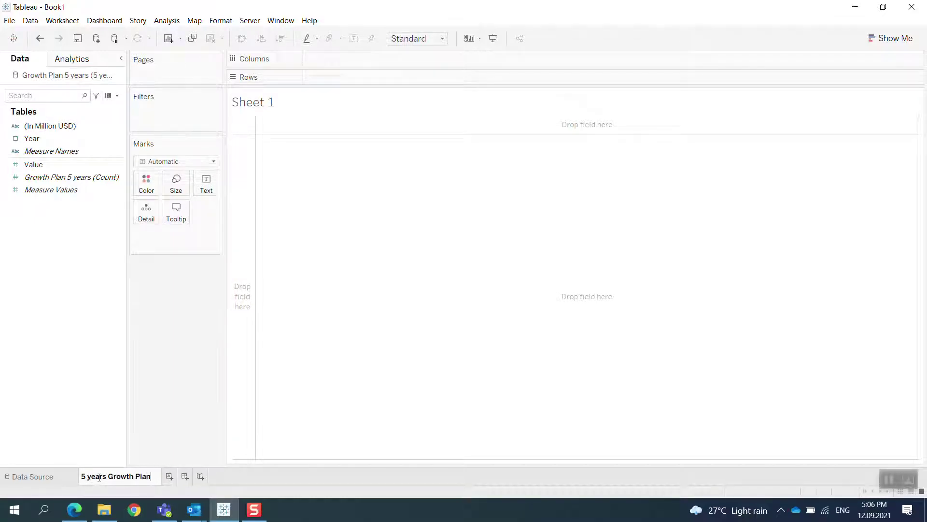
key(Return)
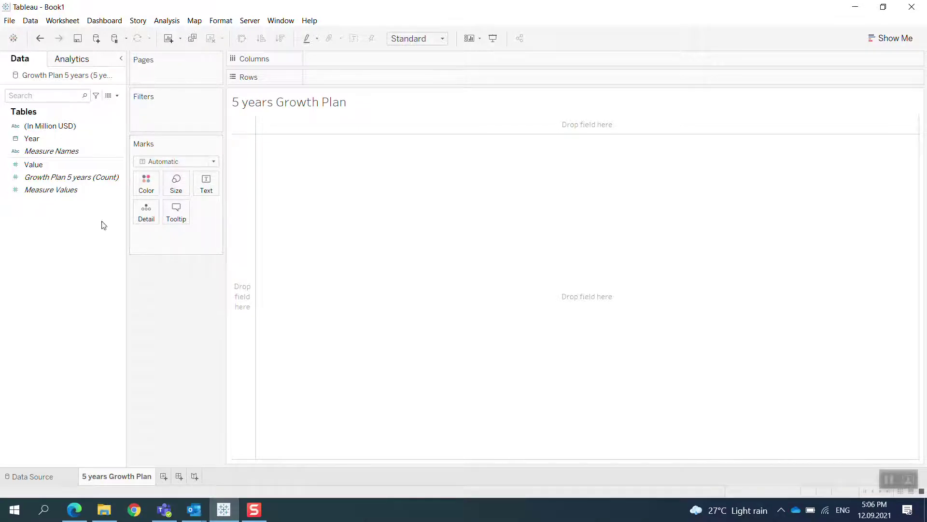
Step: Rename the (In Million USD) column to Initiatives in the data source preview
click(75, 139)
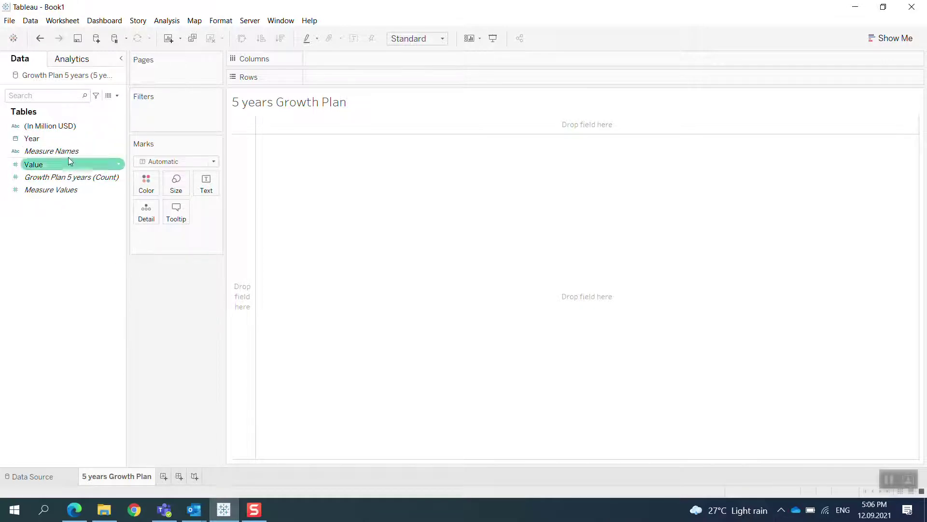
click(42, 477)
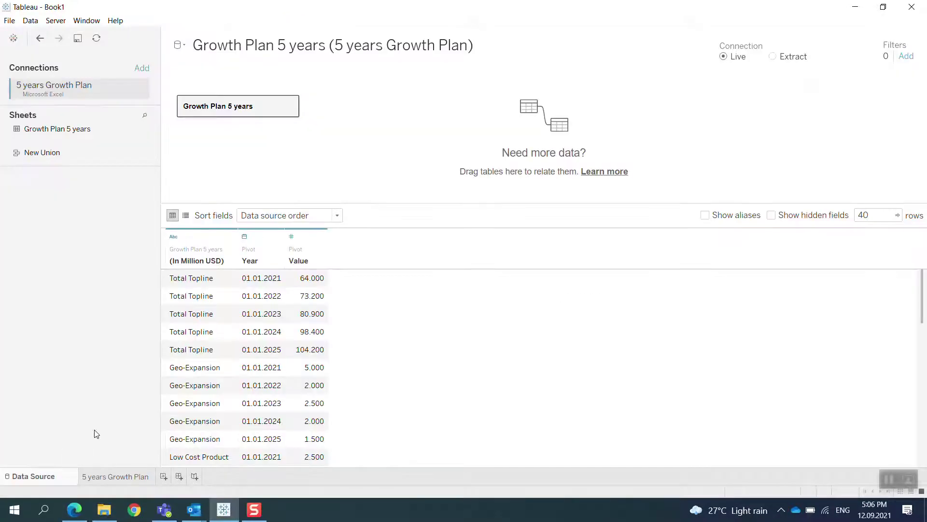
click(192, 259)
double_click(192, 258)
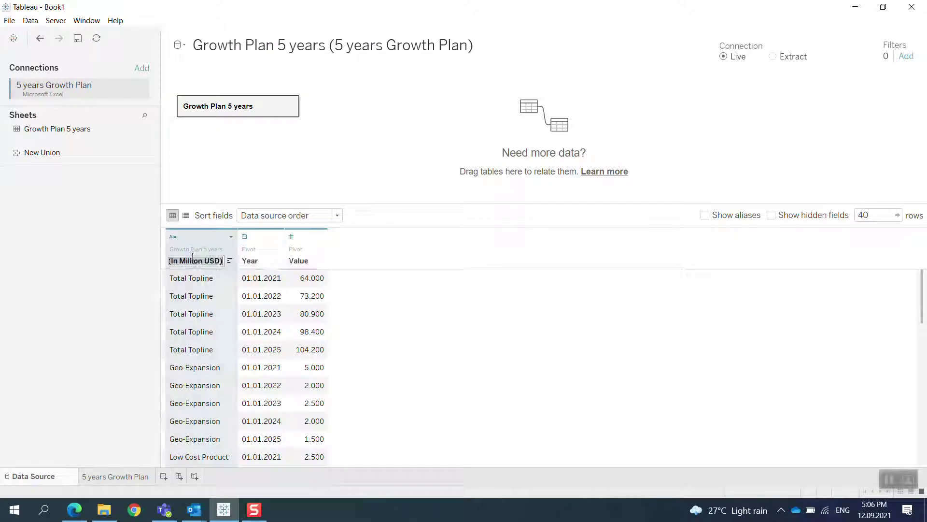
text(Initiatives)
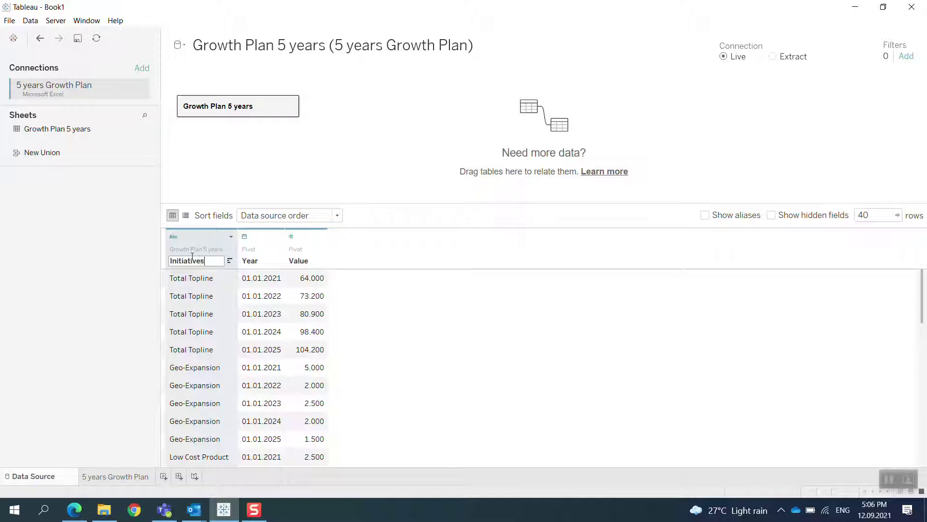
key(Return)
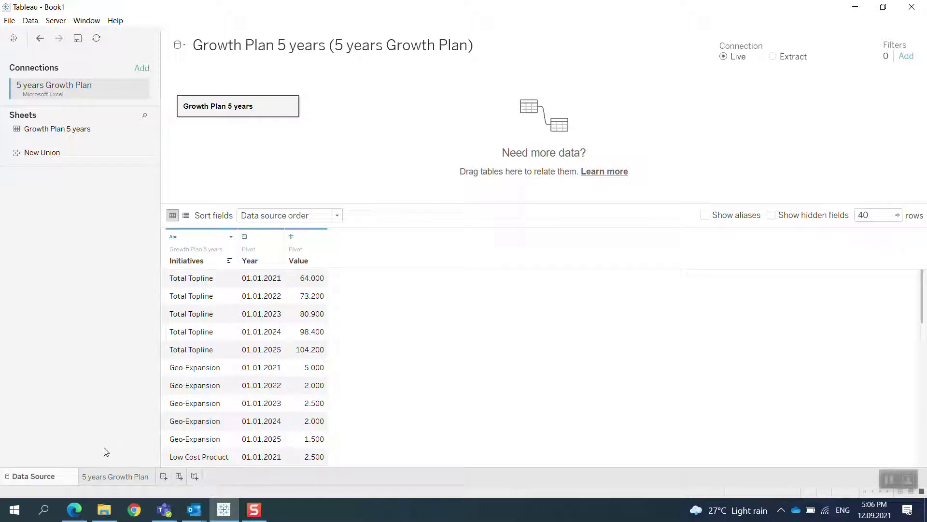
click(134, 479)
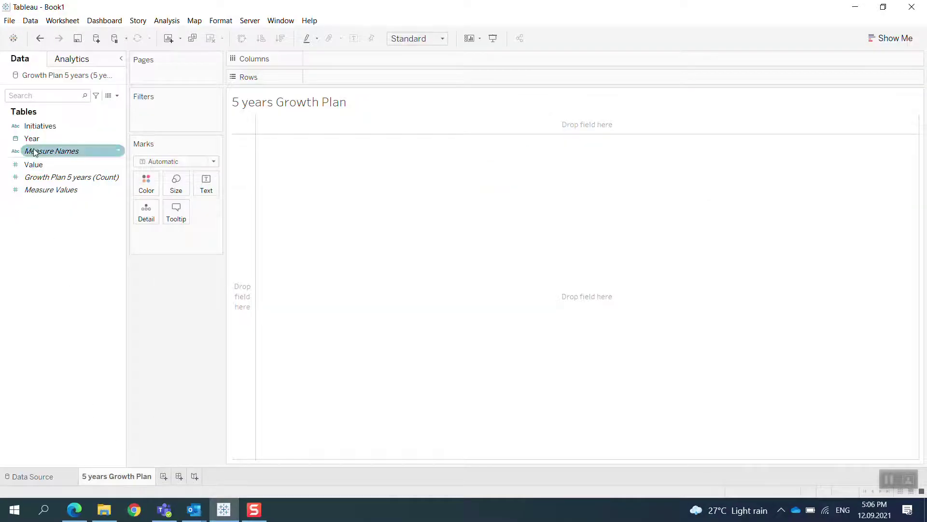
Step: Put Year then Initiatives on Columns and SUM(Value) on Rows to draw yearly bars
drag(44, 134, 343, 59)
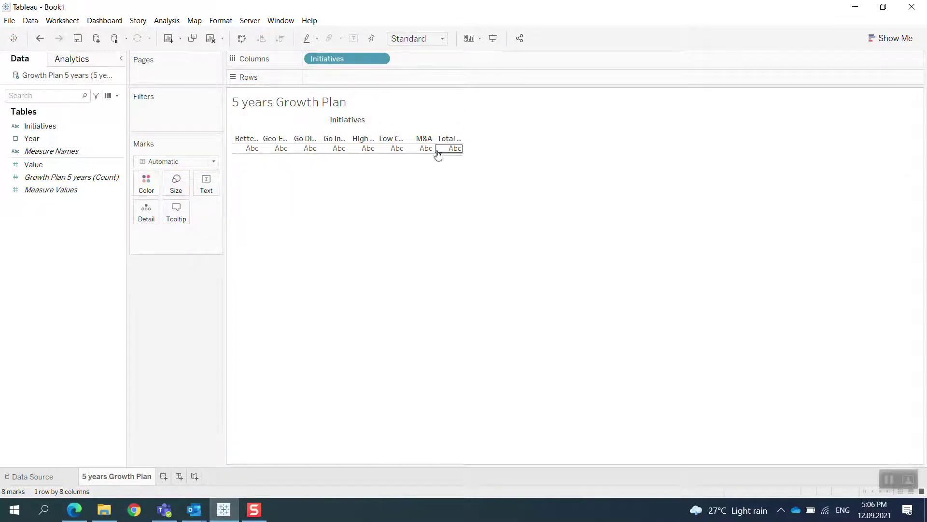
mouse_move(333, 154)
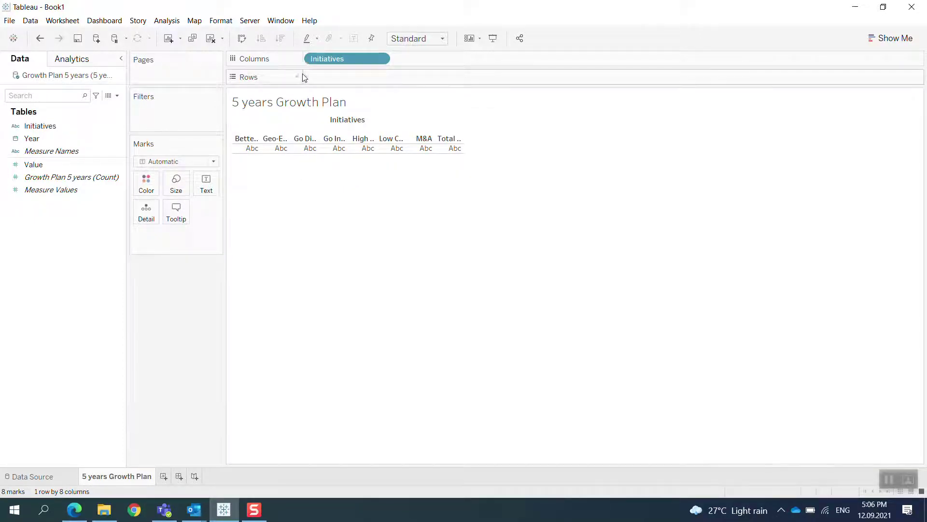
click(40, 141)
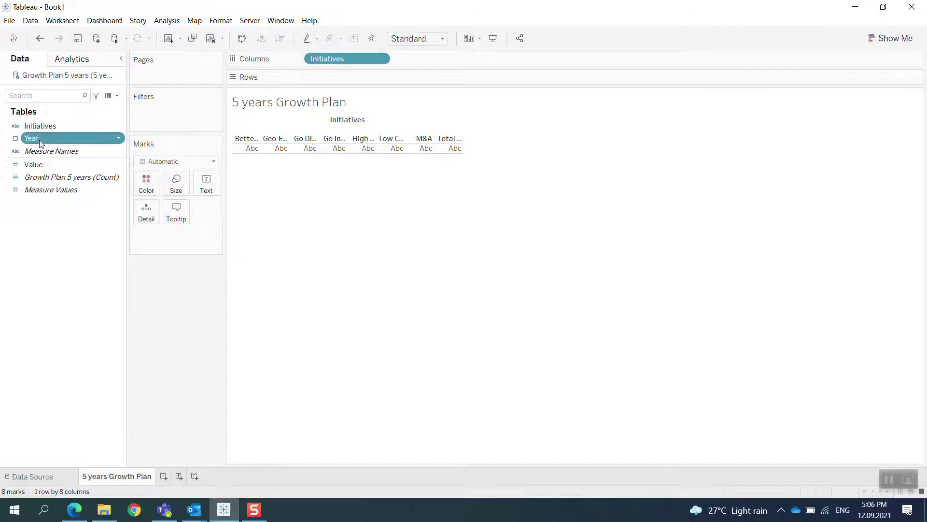
drag(40, 141, 312, 54)
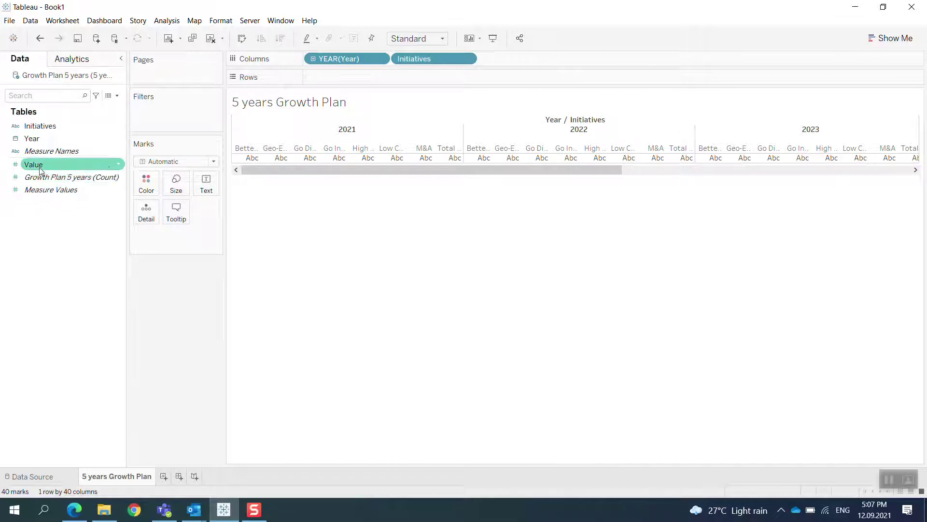
drag(34, 164, 329, 79)
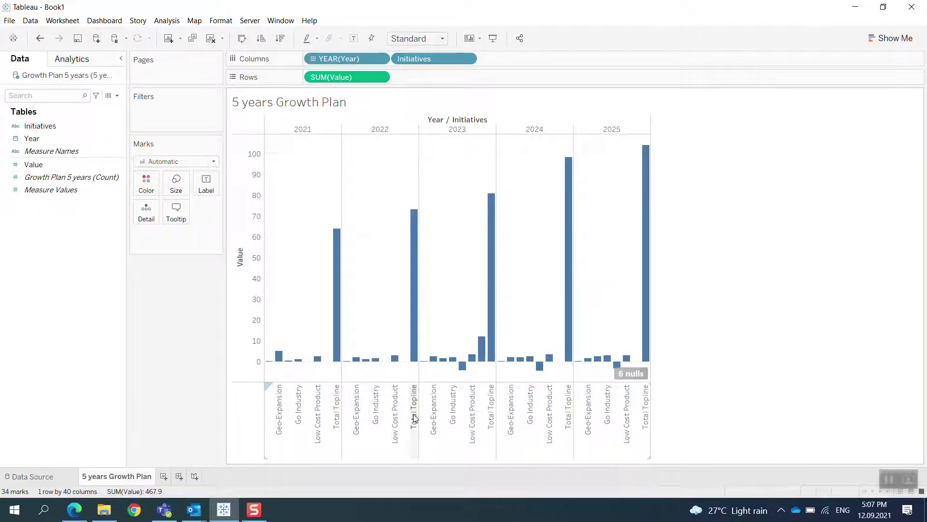
Step: Filter the 6 null values out of the chart, leaving 34 marks
click(637, 375)
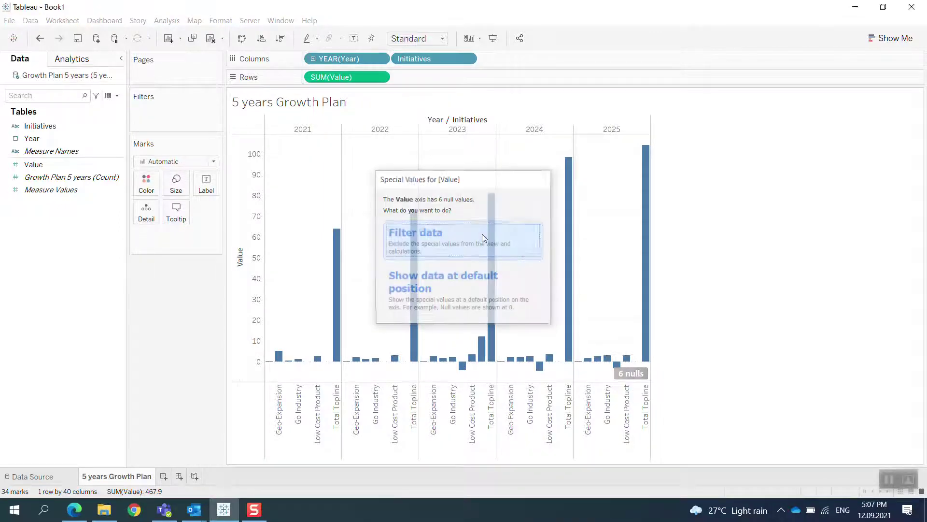
click(481, 237)
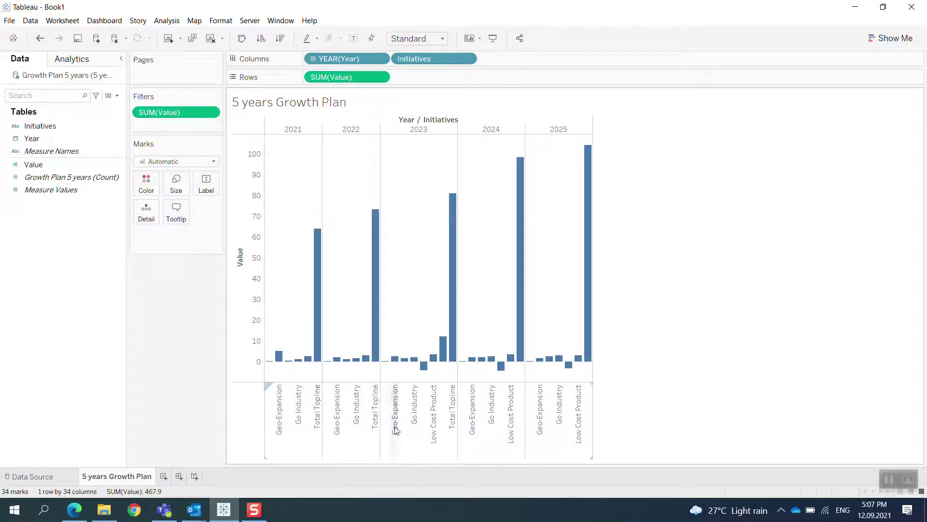
click(380, 77)
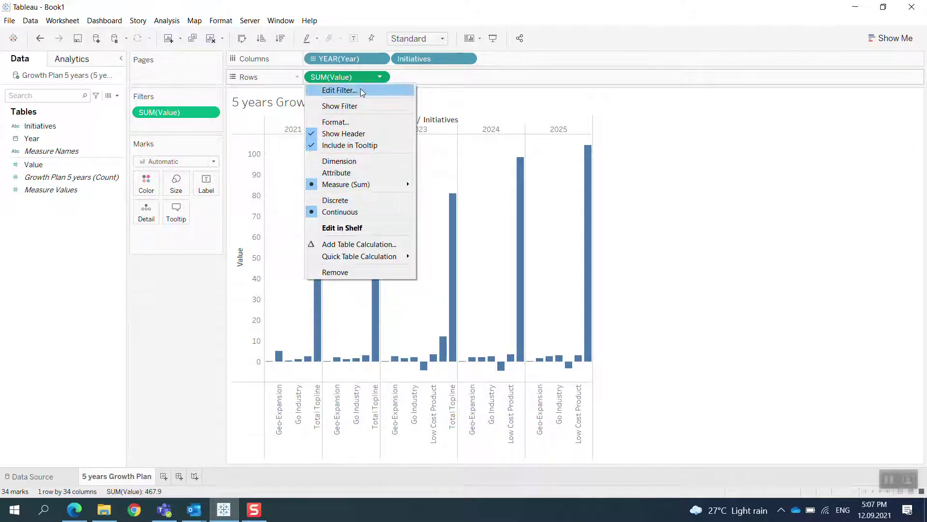
Step: Sort Initiatives manually: Total Topline first, Low Cost Product after Geo-Expansion, High Cost Spin Off last
click(468, 59)
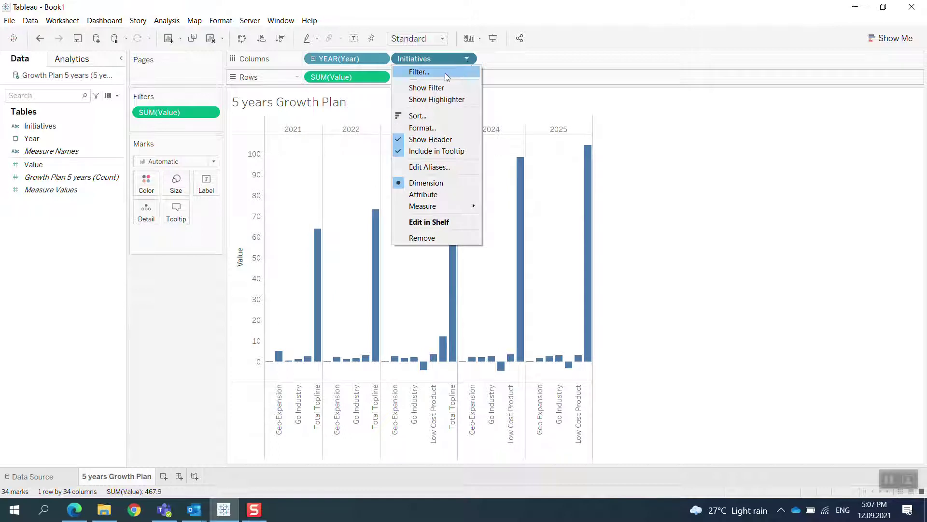
click(418, 116)
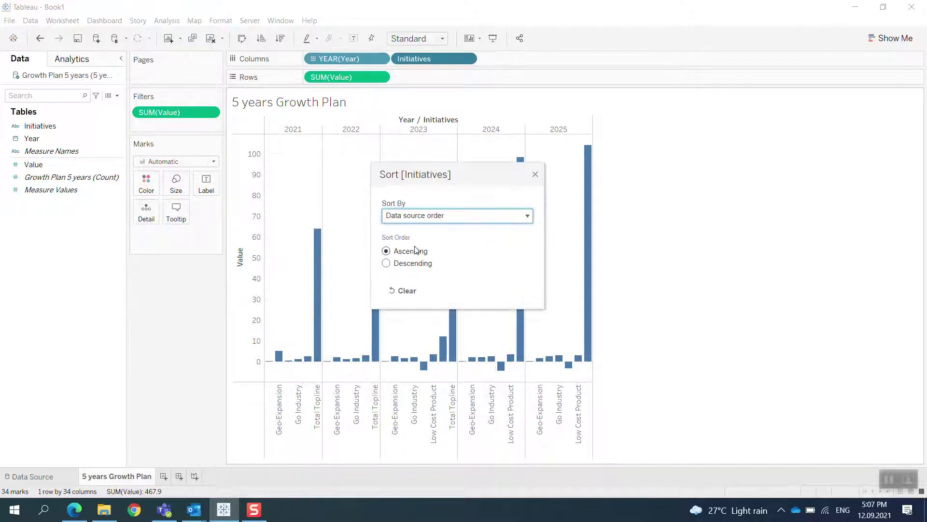
click(421, 216)
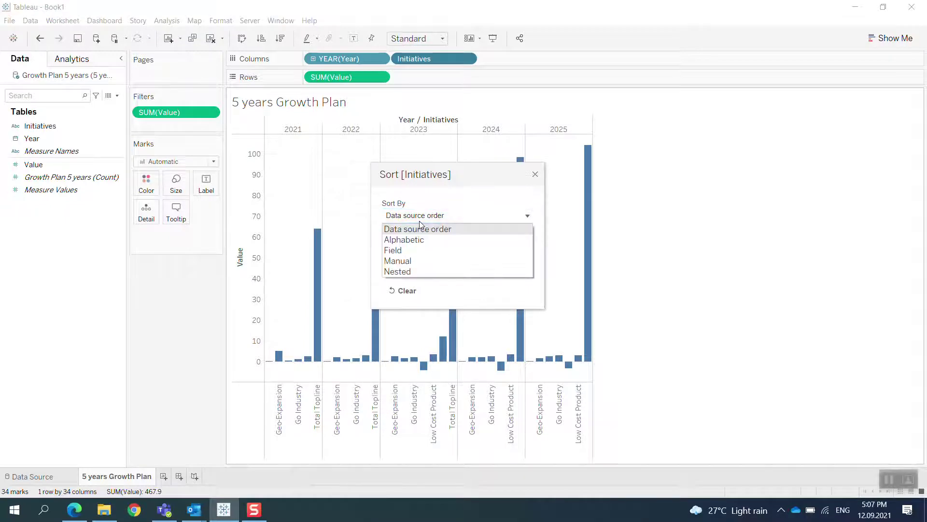
click(412, 261)
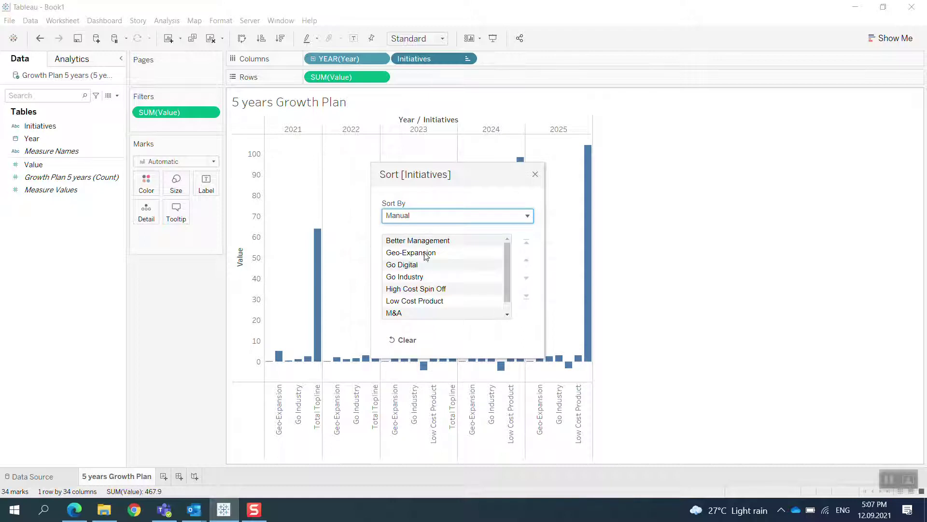
click(433, 241)
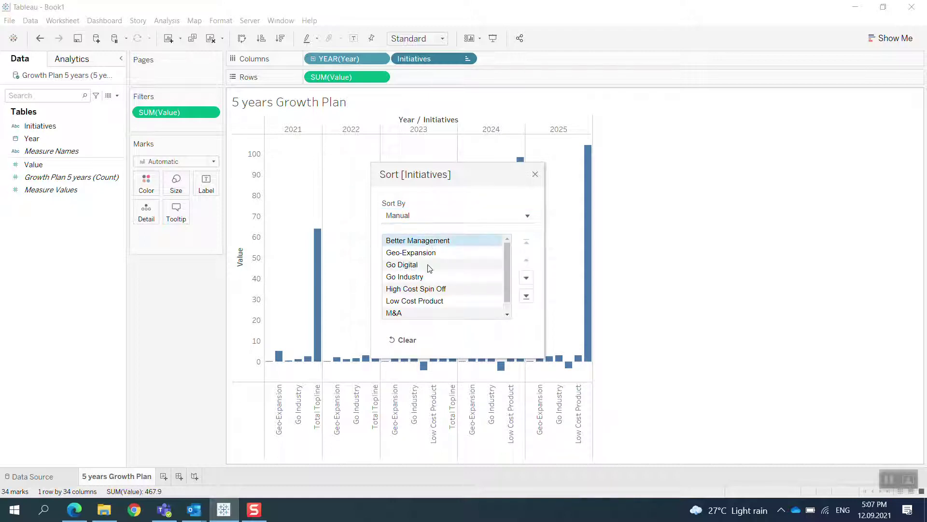
scroll(409, 303, down, 1)
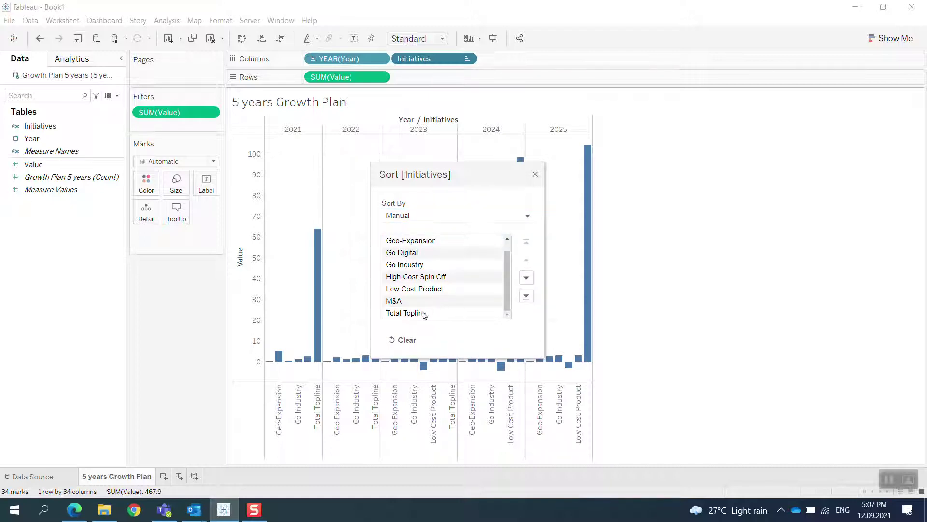
drag(423, 315, 421, 240)
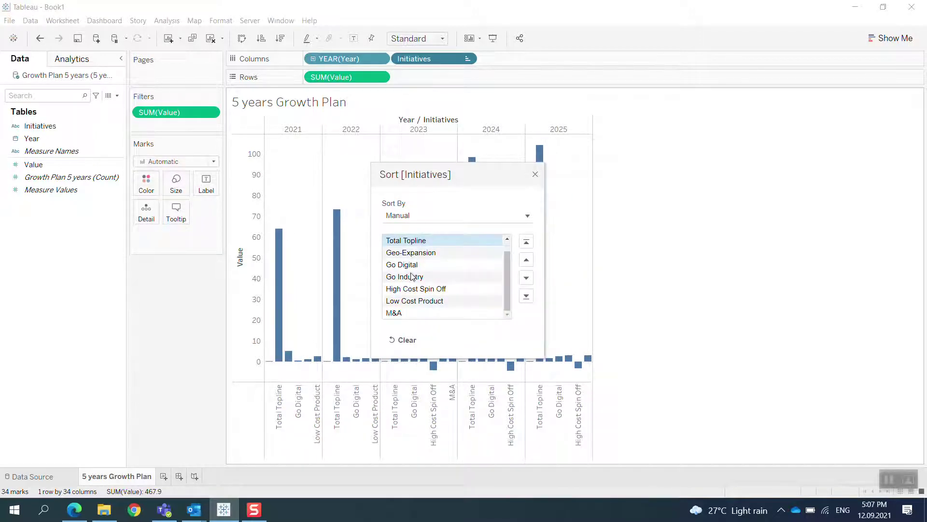
drag(415, 280, 418, 266)
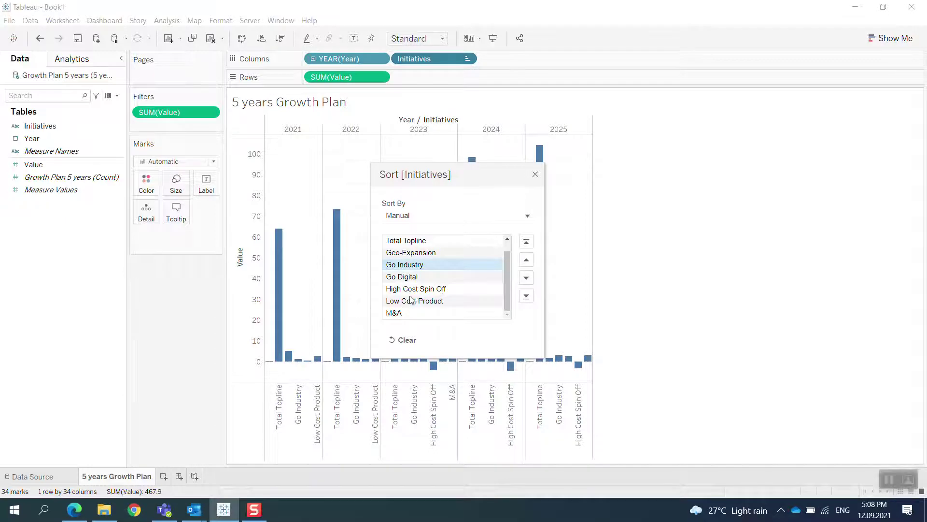
drag(399, 303, 402, 260)
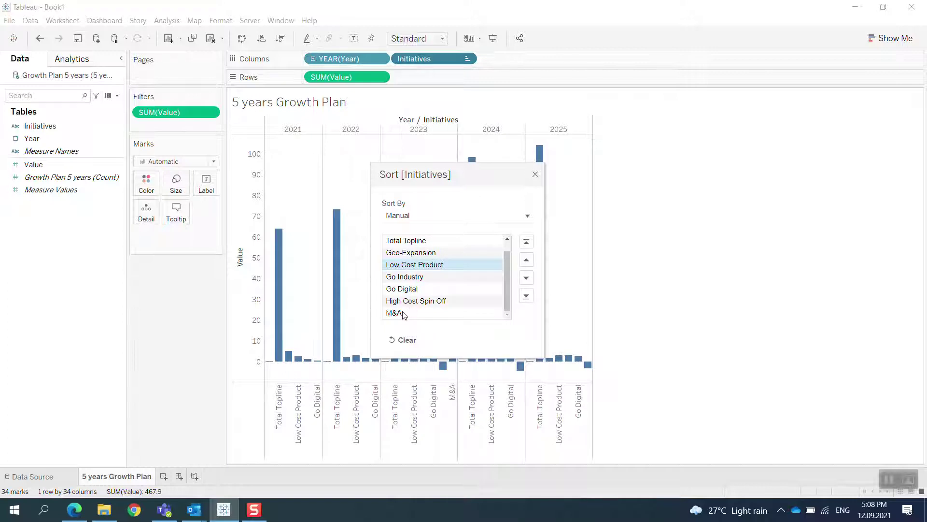
mouse_move(404, 314)
mouse_down()
mouse_move(396, 316)
mouse_move(397, 302)
mouse_move(398, 312)
mouse_up()
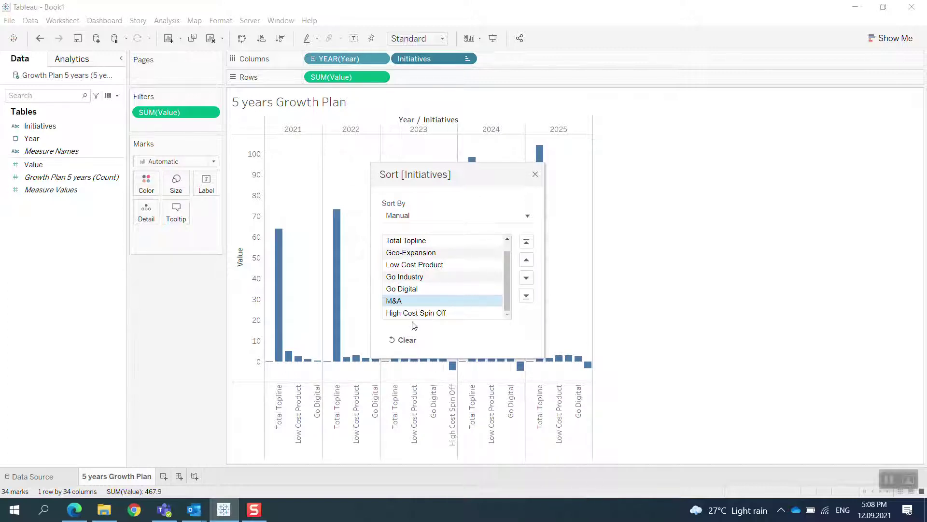
scroll(421, 290, up, 1)
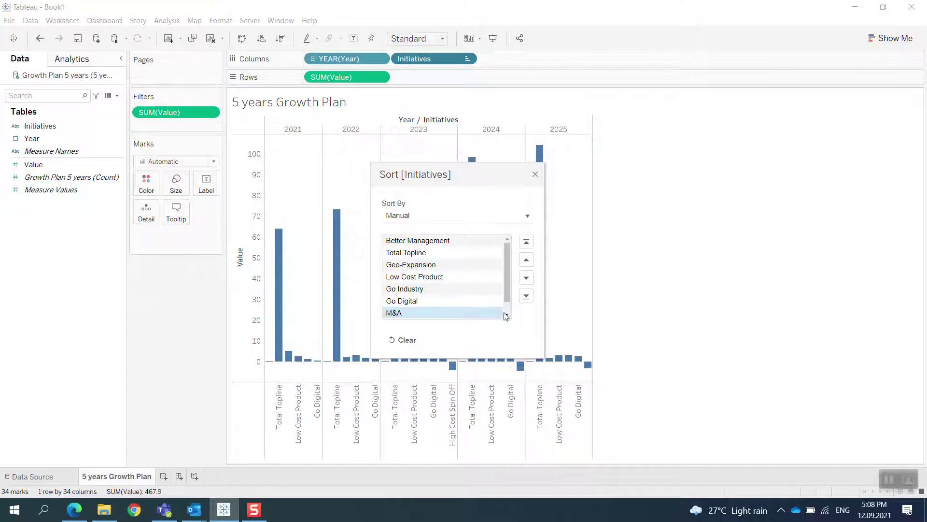
click(535, 174)
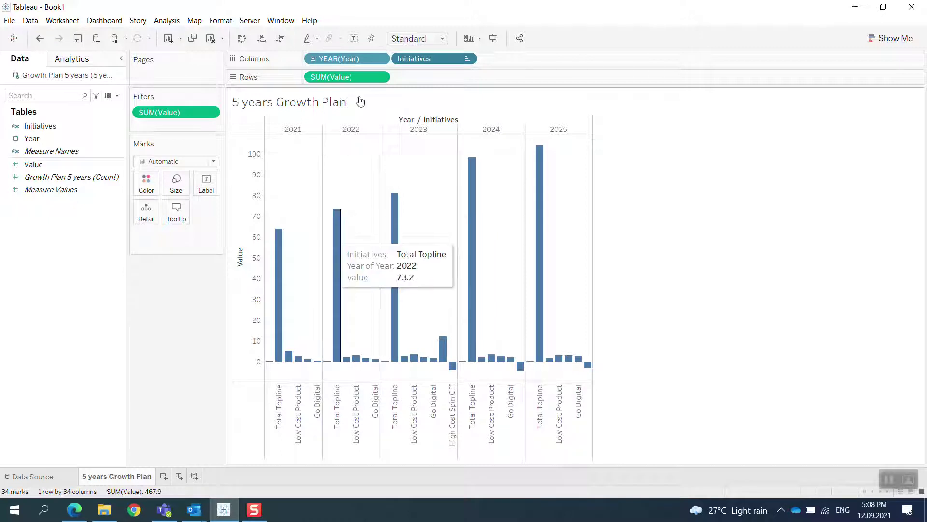
Step: Fit the chart to Entire View and move Better Management after M&A in the manual order
click(440, 42)
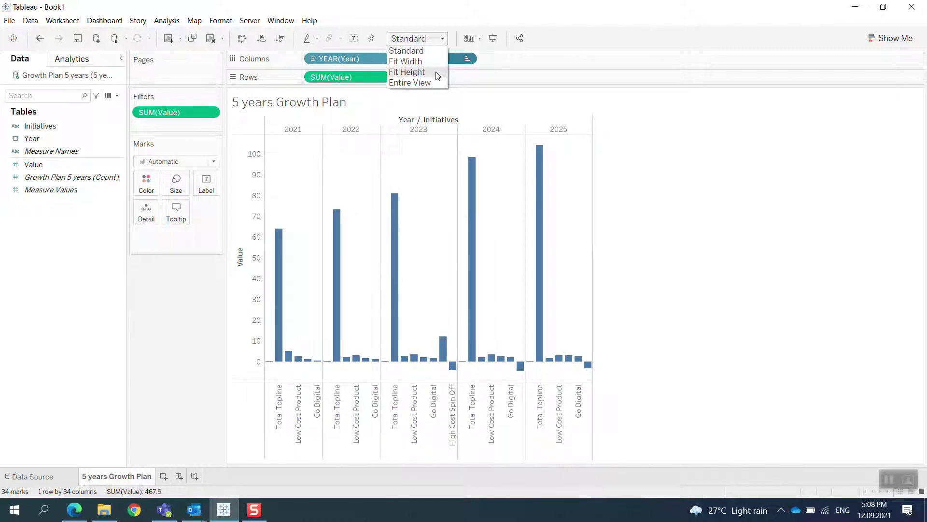
click(423, 85)
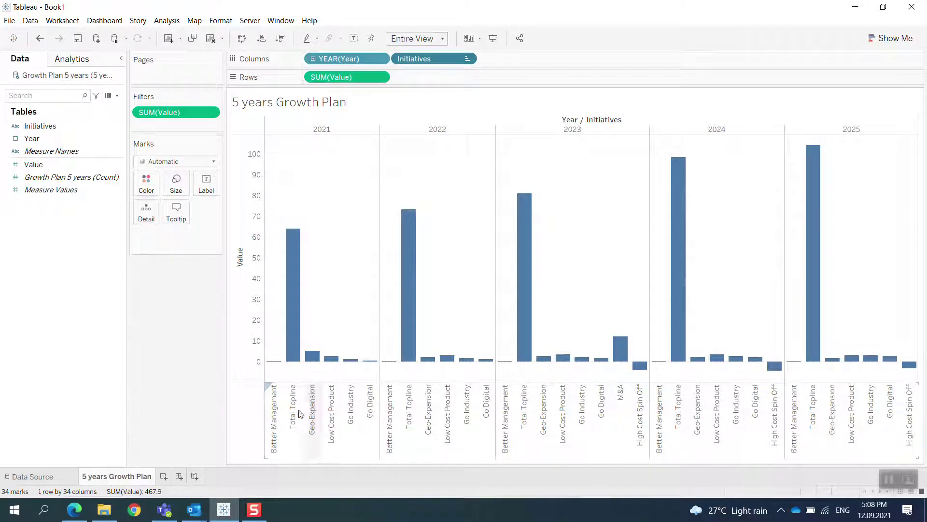
click(466, 60)
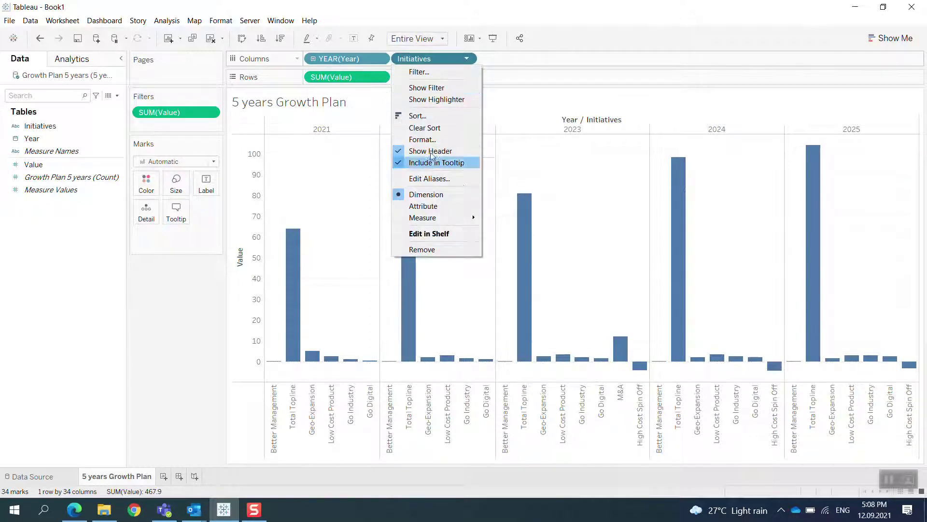
click(430, 116)
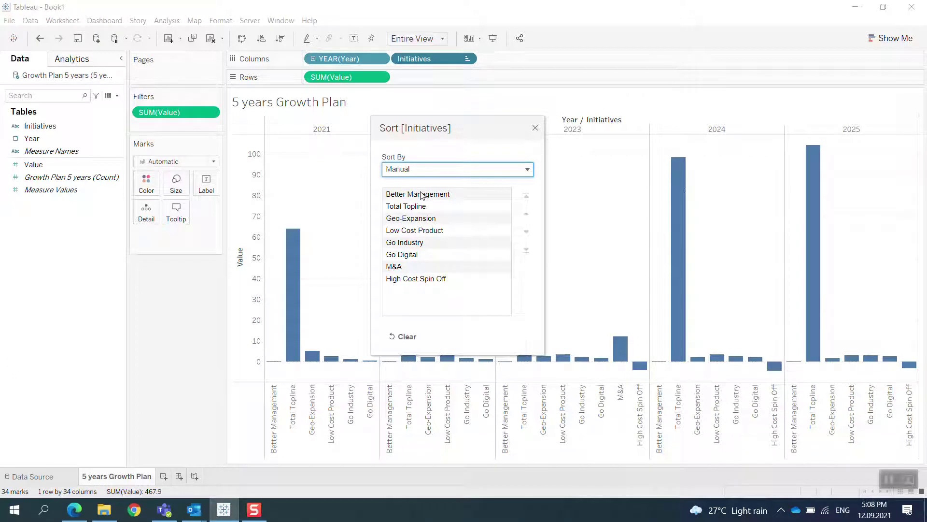
drag(422, 194, 420, 263)
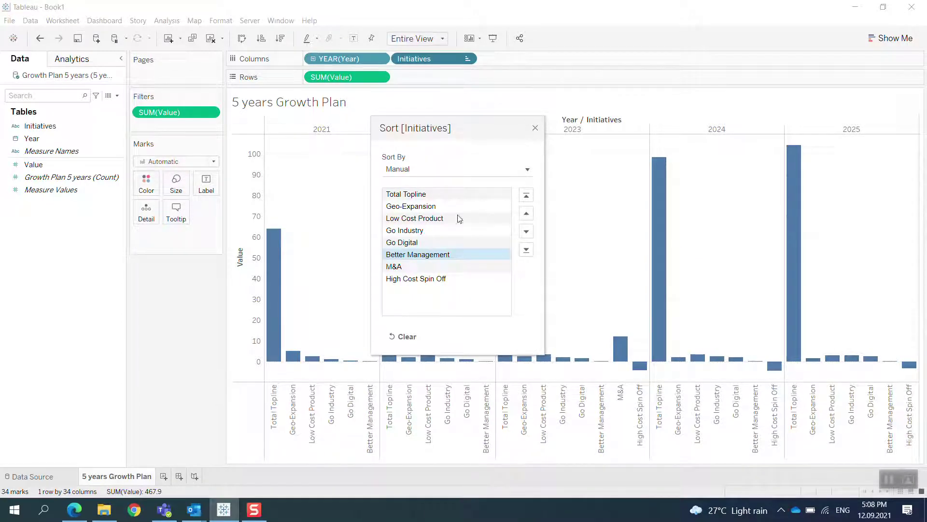
drag(404, 256, 405, 273)
click(537, 129)
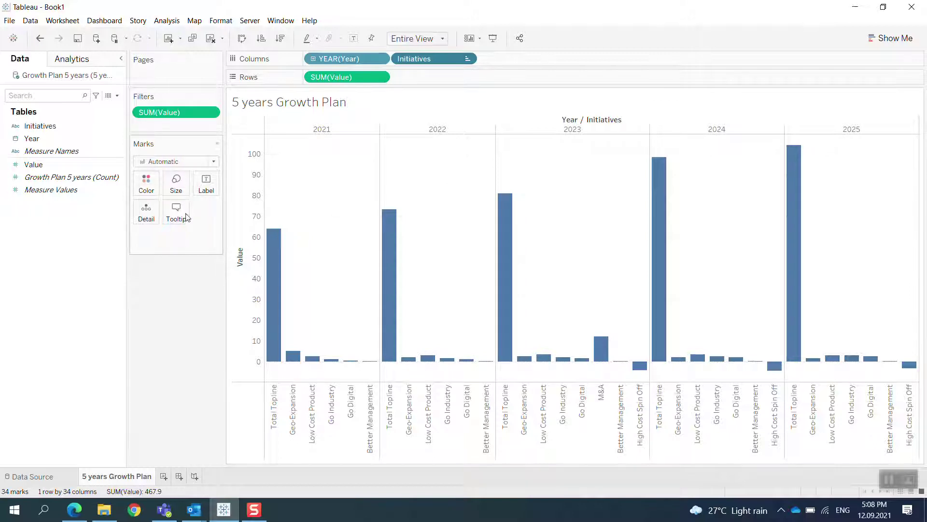
Step: Switch the marks to Gantt Bar, trying Value on Size before removing it again
click(178, 163)
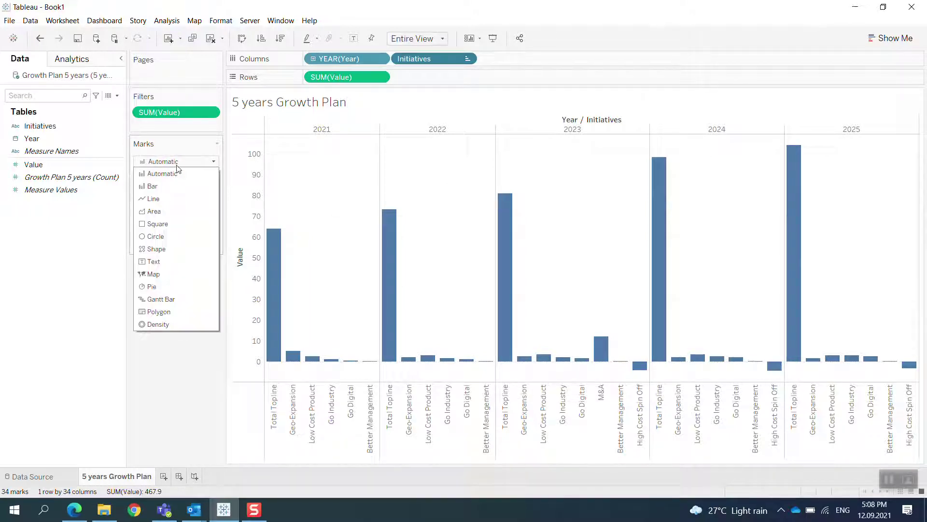
click(161, 301)
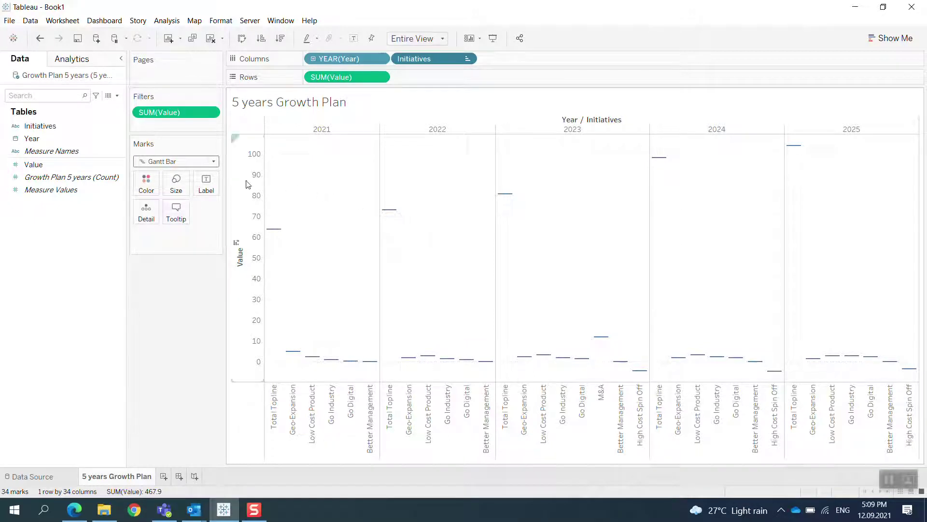
drag(33, 164, 177, 196)
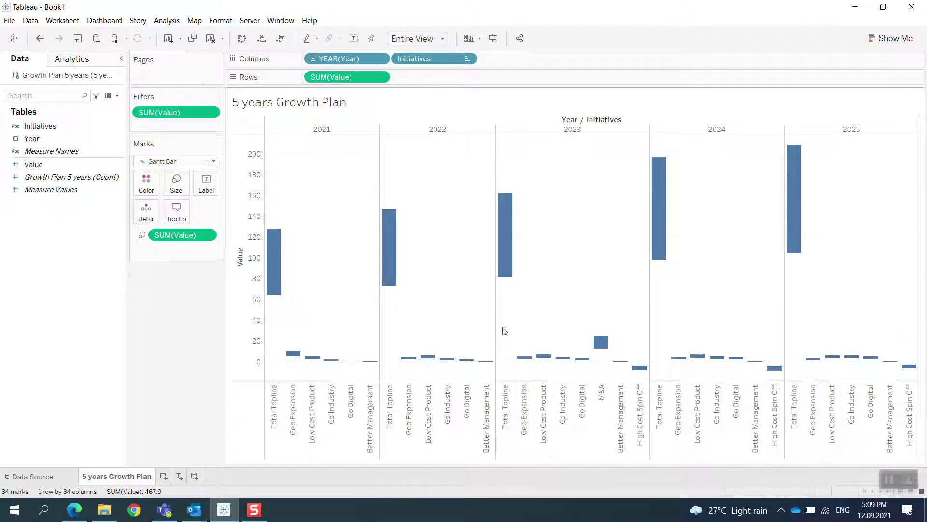
drag(182, 235, 40, 178)
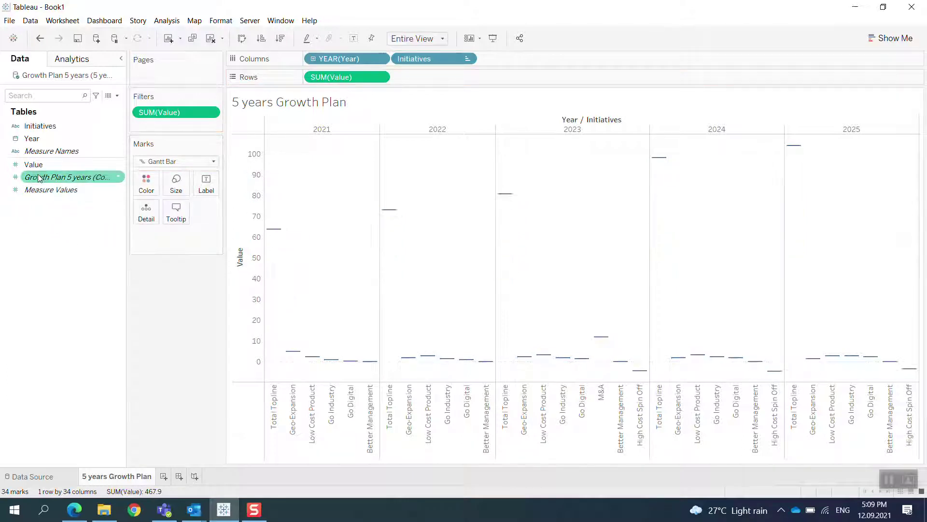
Step: Create a calculated field named Negative Value with the formula -[Value]
click(117, 96)
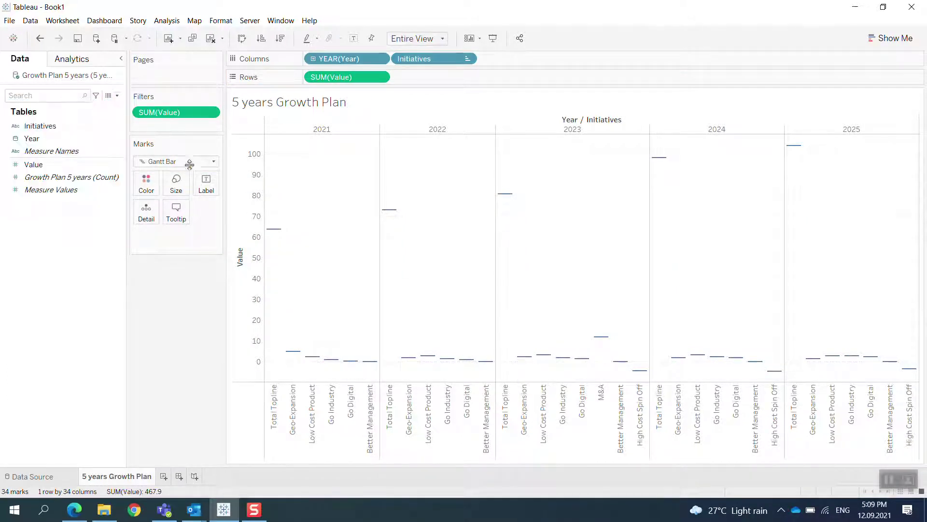
text(Negative Value)
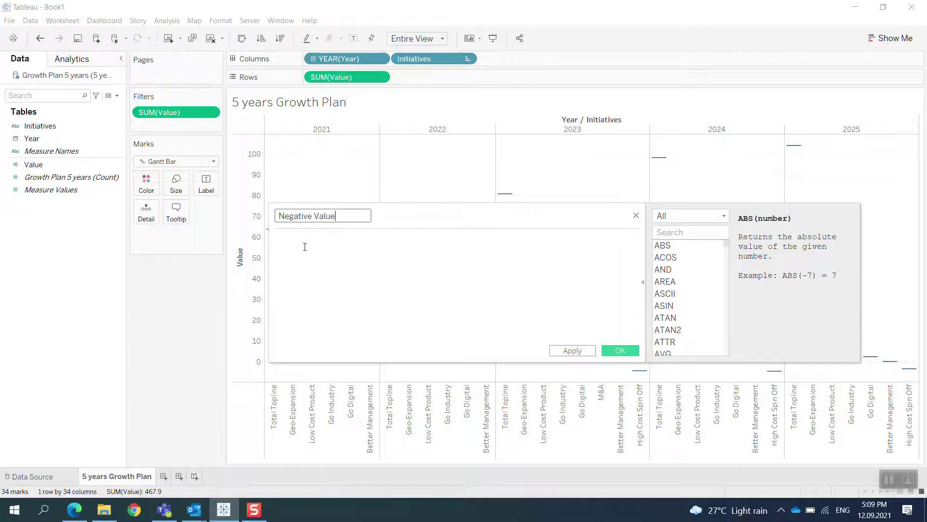
click(305, 247)
text(-valu)
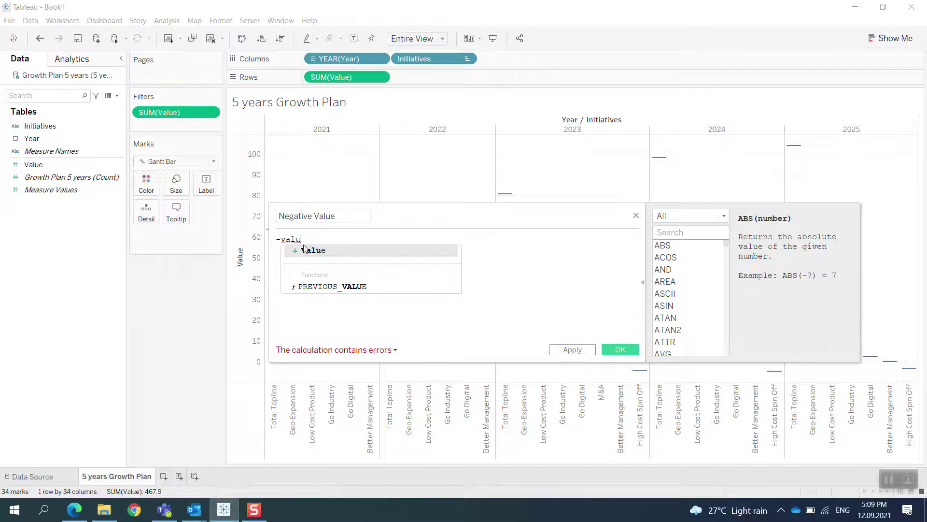
click(309, 252)
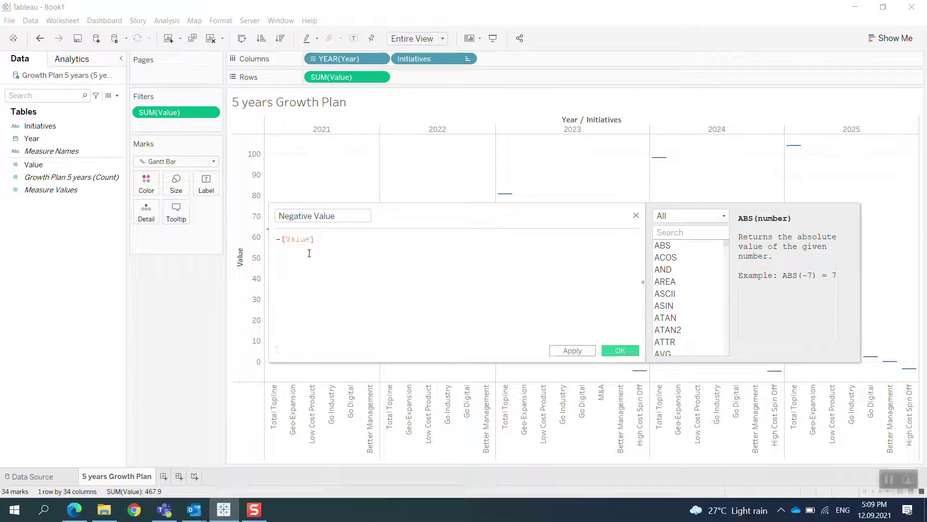
click(566, 352)
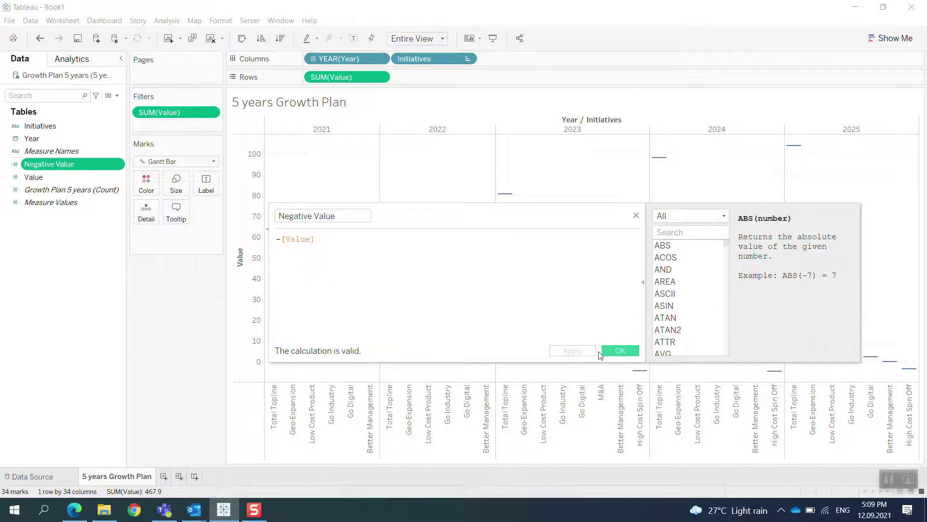
click(613, 352)
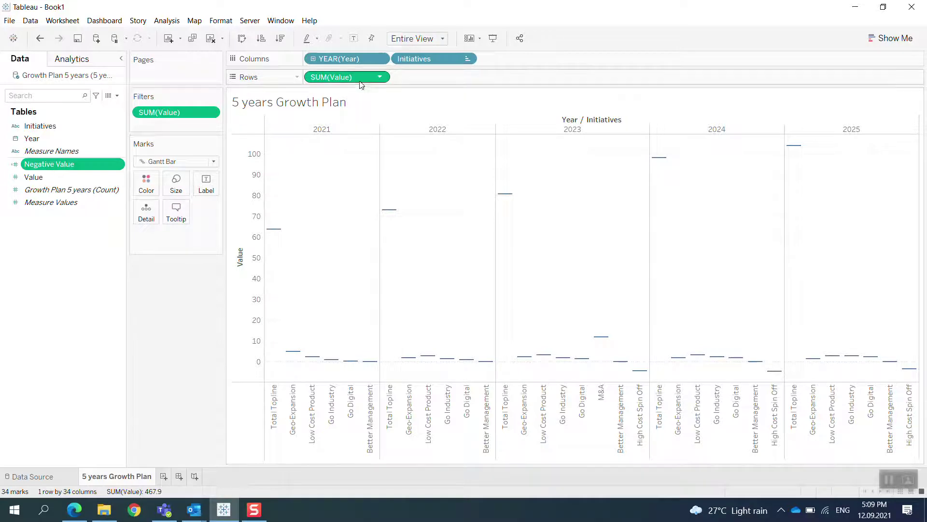
Step: Make SUM(Value) a running total computed per year pane and size the bars by Negative Value
click(379, 78)
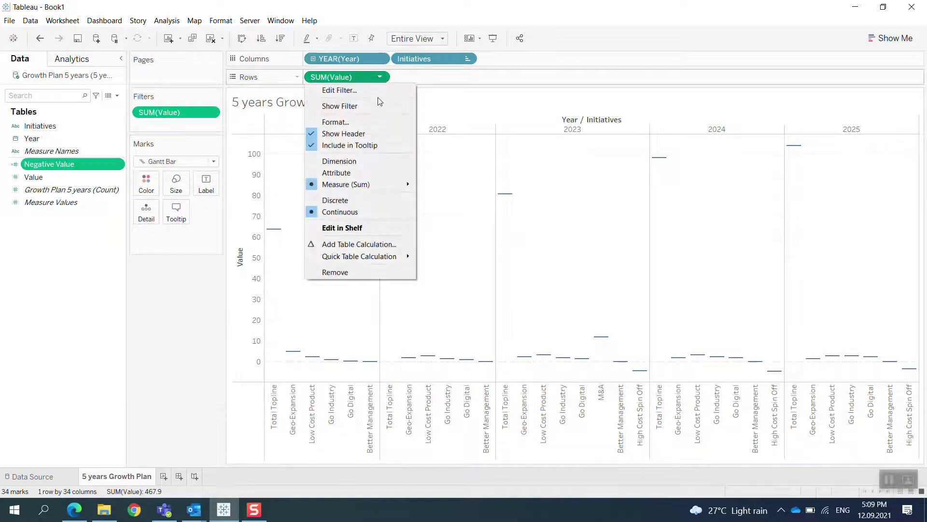
mouse_move(385, 256)
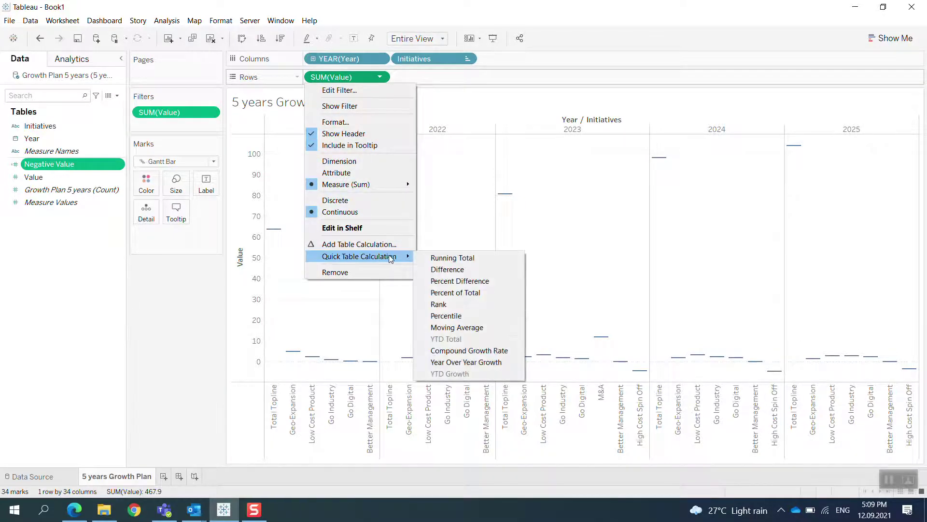
click(444, 262)
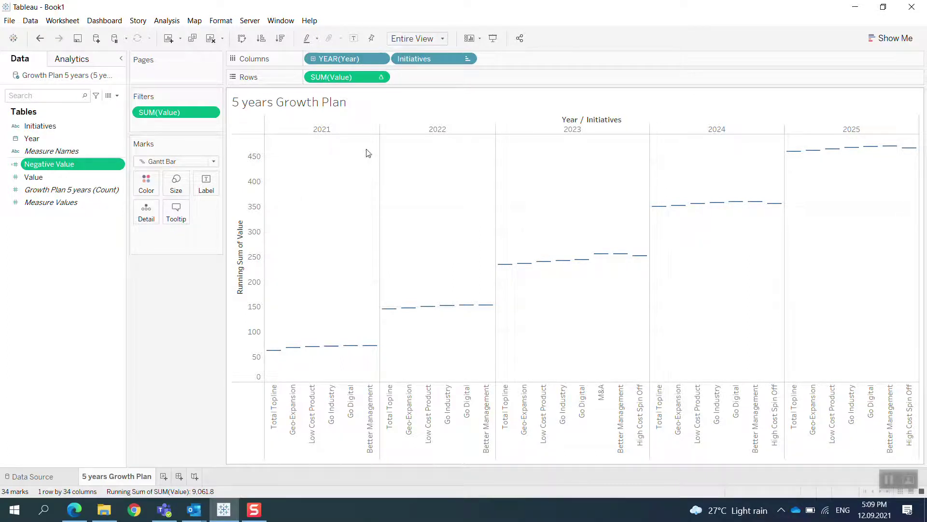
click(380, 77)
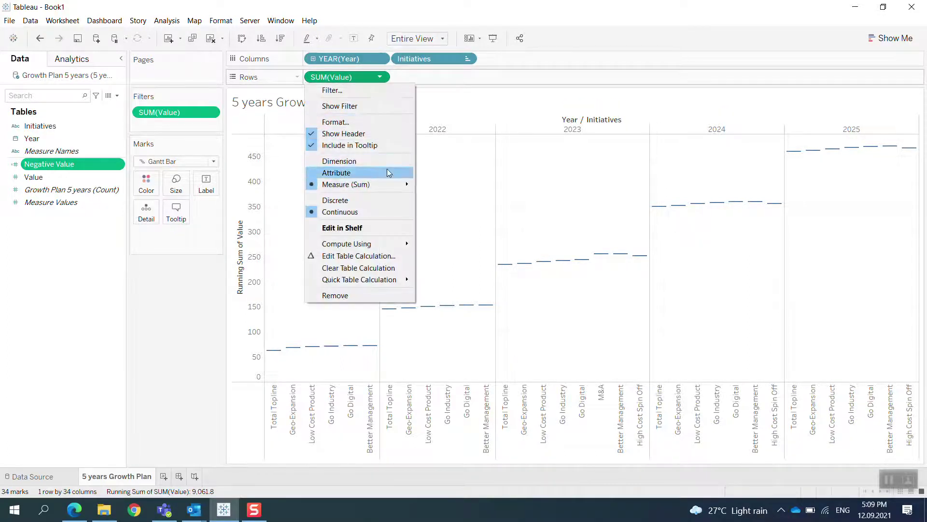
mouse_move(396, 247)
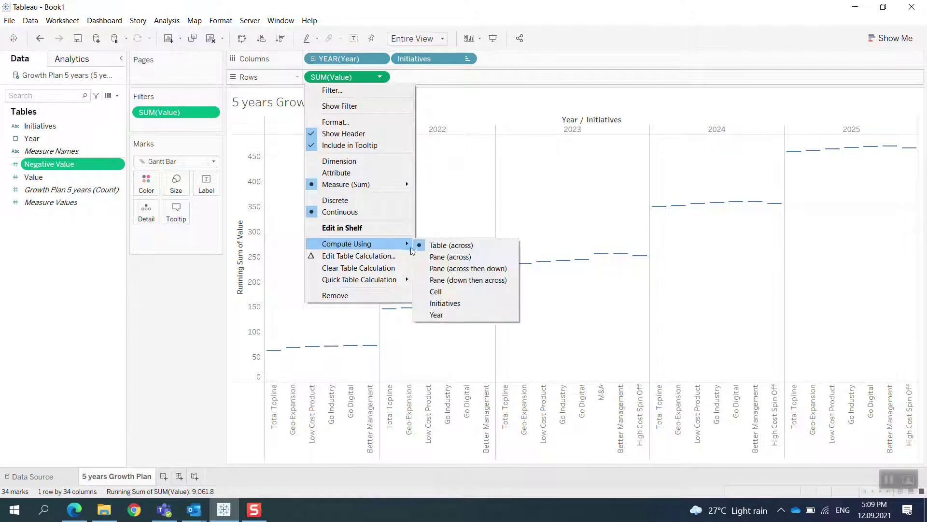
click(454, 258)
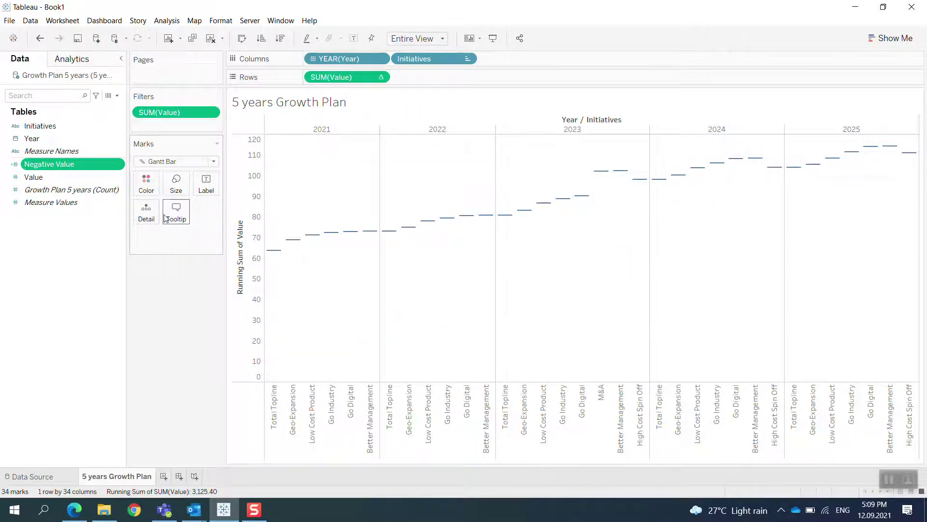
drag(41, 164, 176, 188)
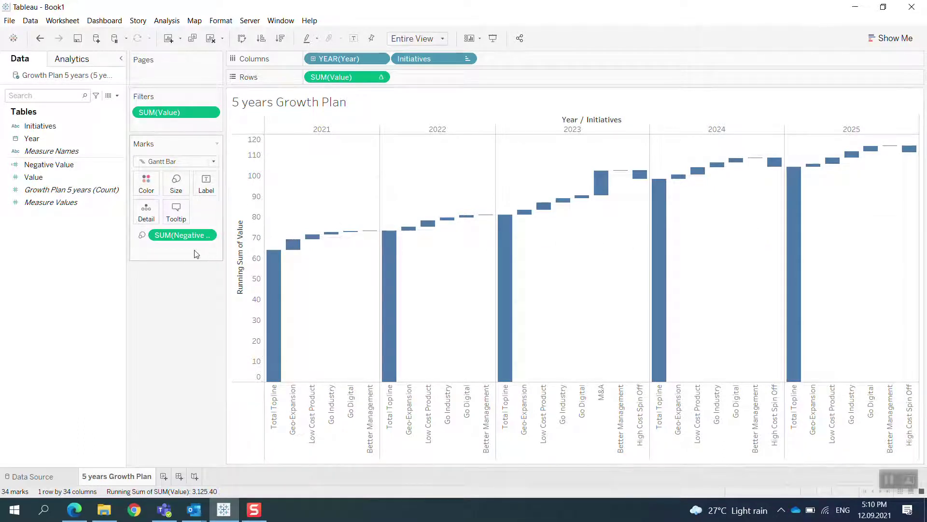
Step: Colour the bars by Negative Value with a two-step Red-Green Diverging palette centred at 0
drag(173, 240, 146, 186)
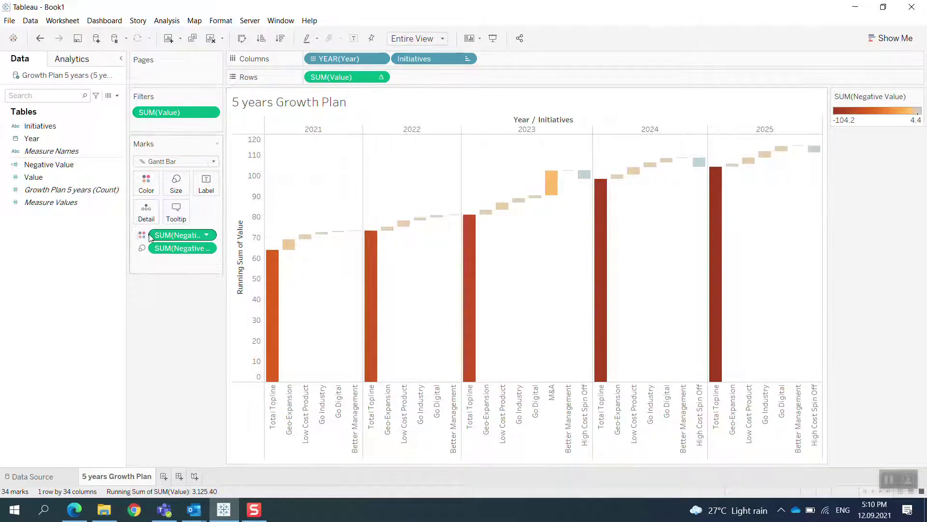
click(158, 191)
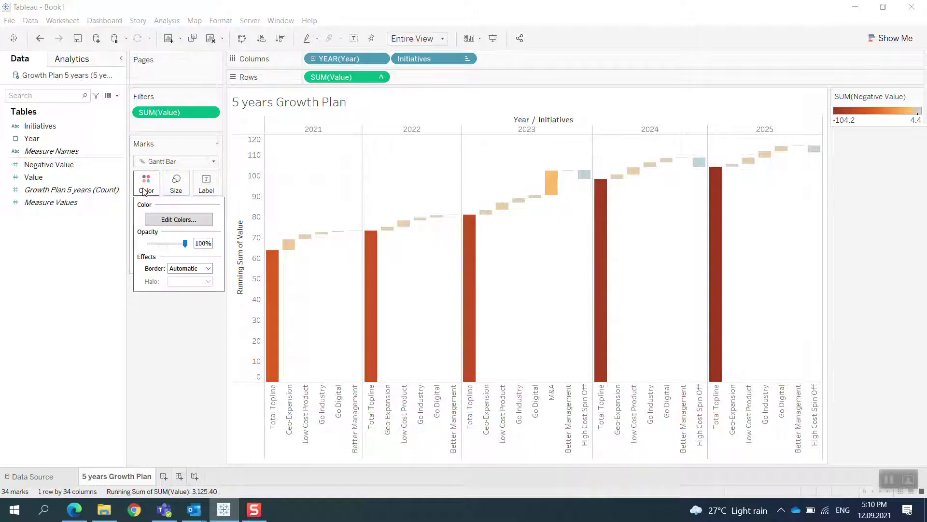
click(172, 221)
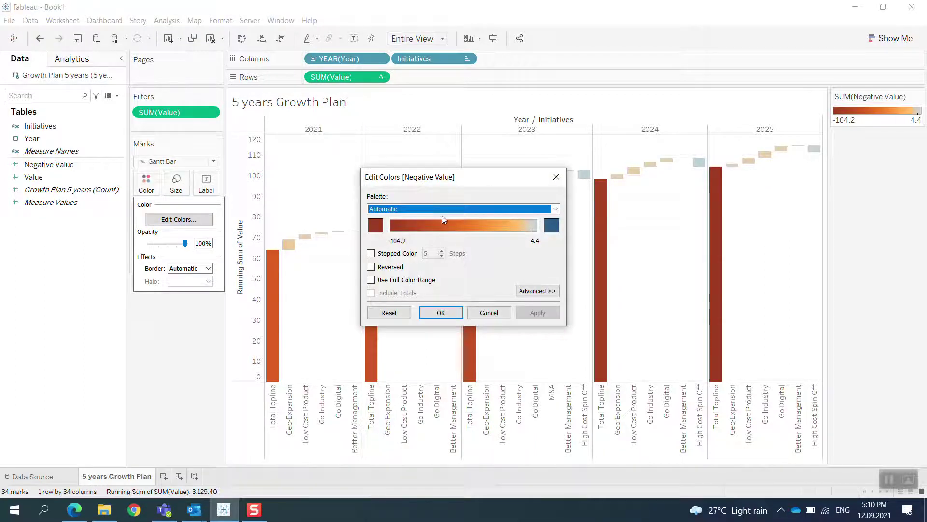
click(438, 209)
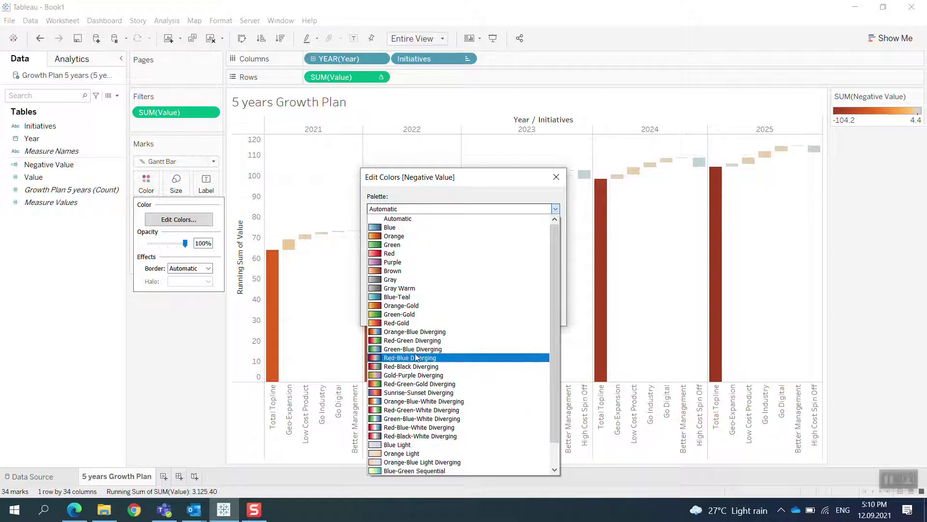
click(411, 341)
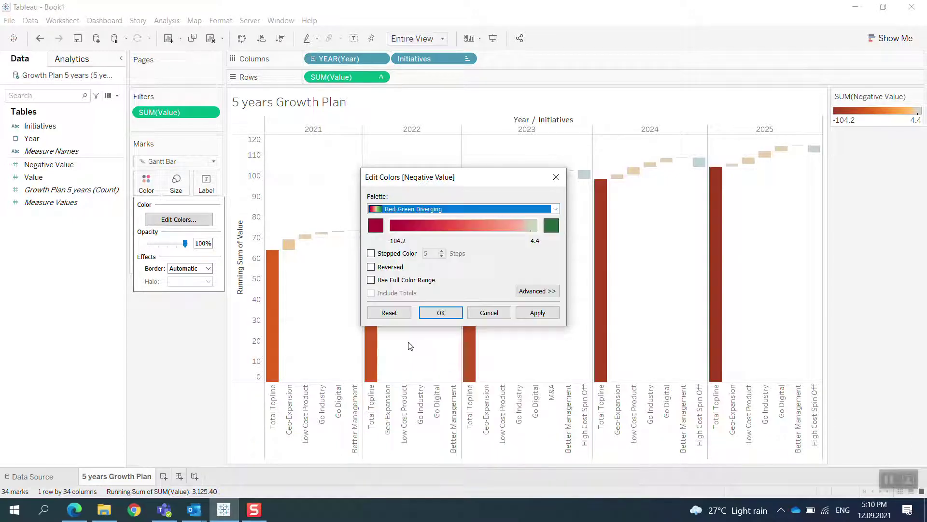
click(376, 257)
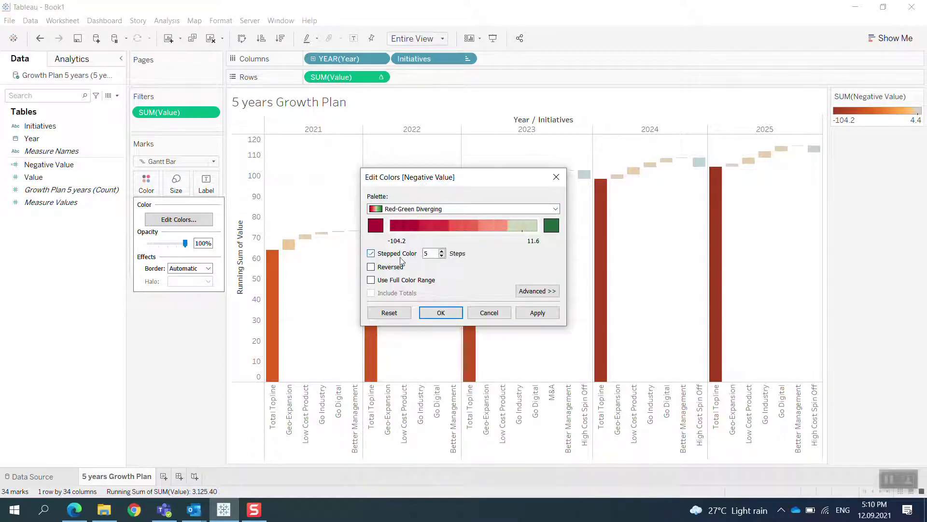
click(436, 255)
text(2)
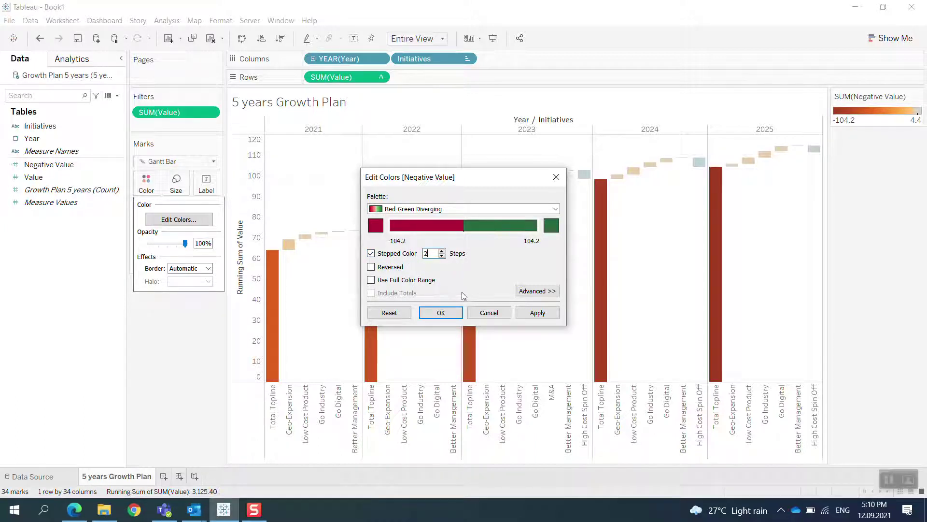
click(536, 290)
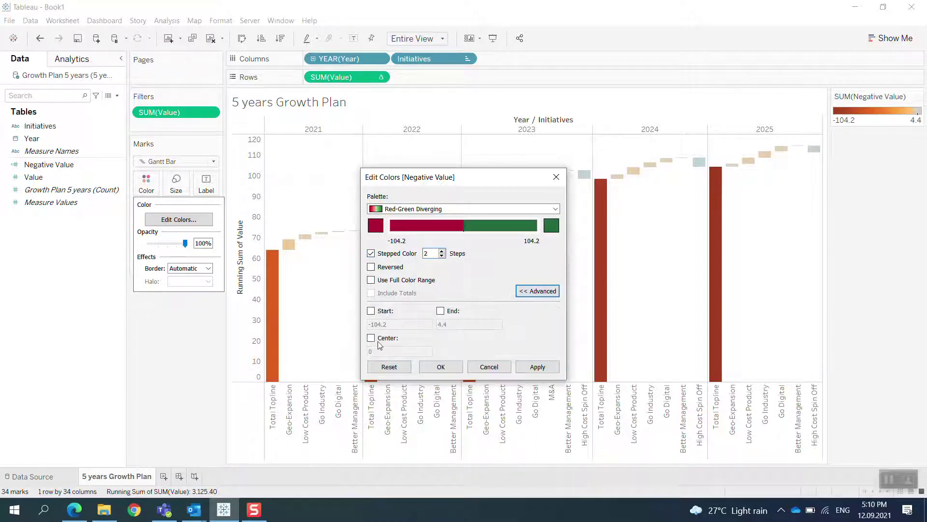
click(378, 340)
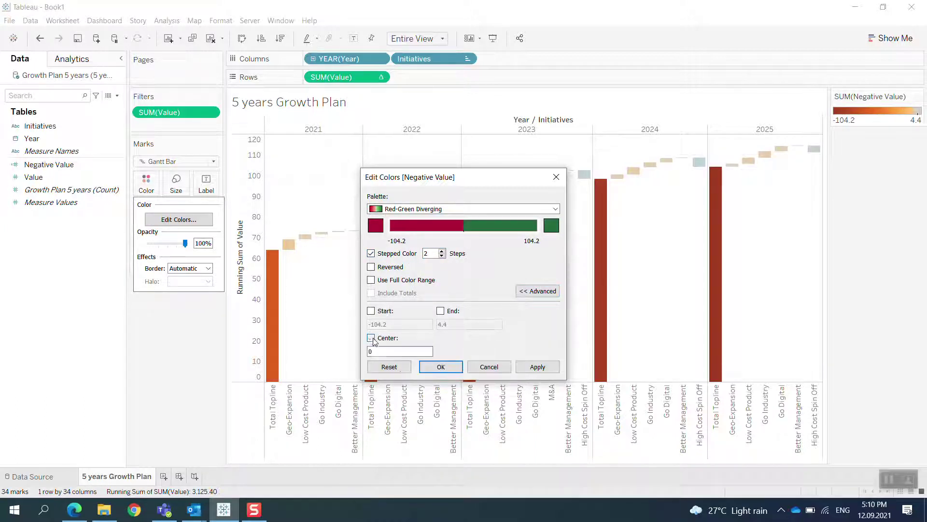
click(444, 370)
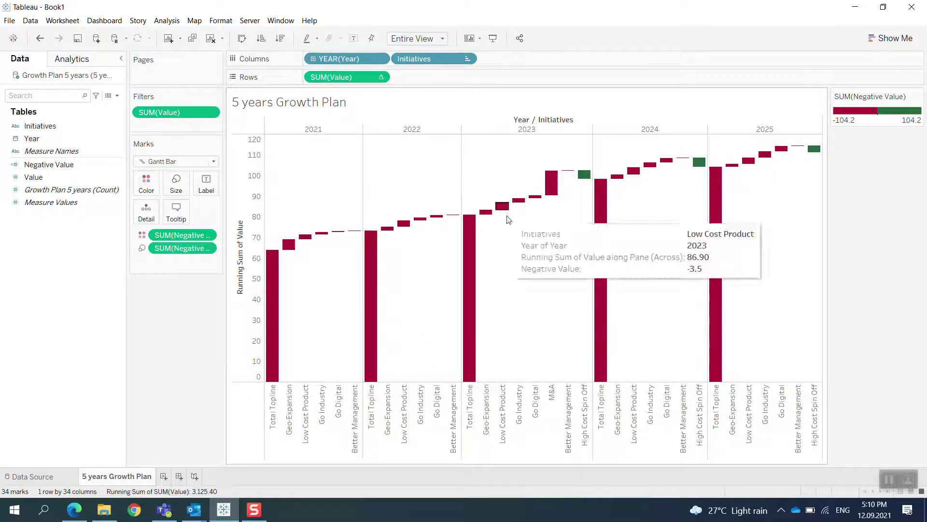
Step: Reverse the Red-Green palette so increases and totals show green and decreases red
click(146, 182)
click(182, 220)
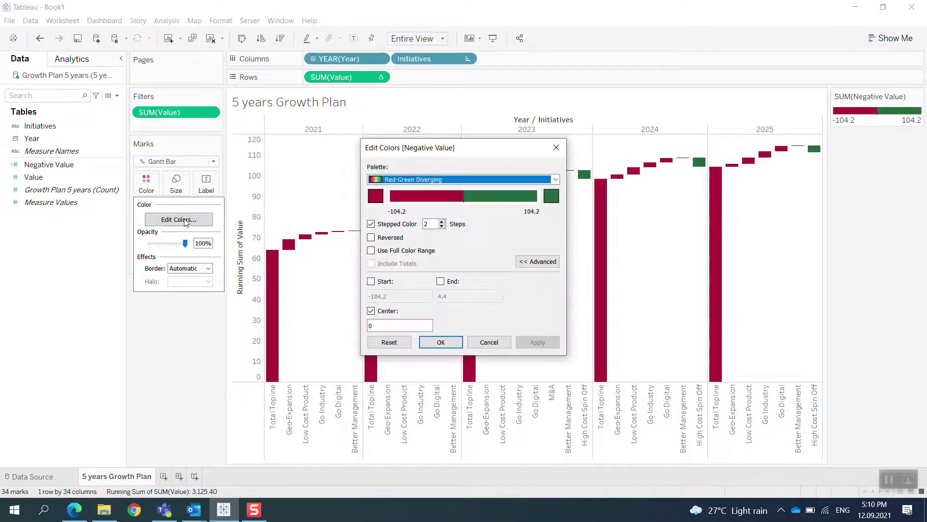
click(371, 237)
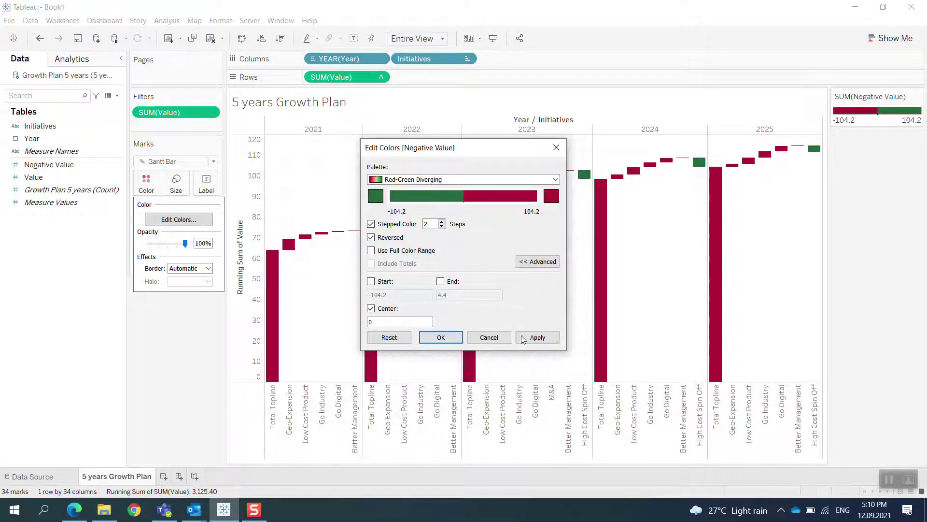
click(537, 337)
click(440, 337)
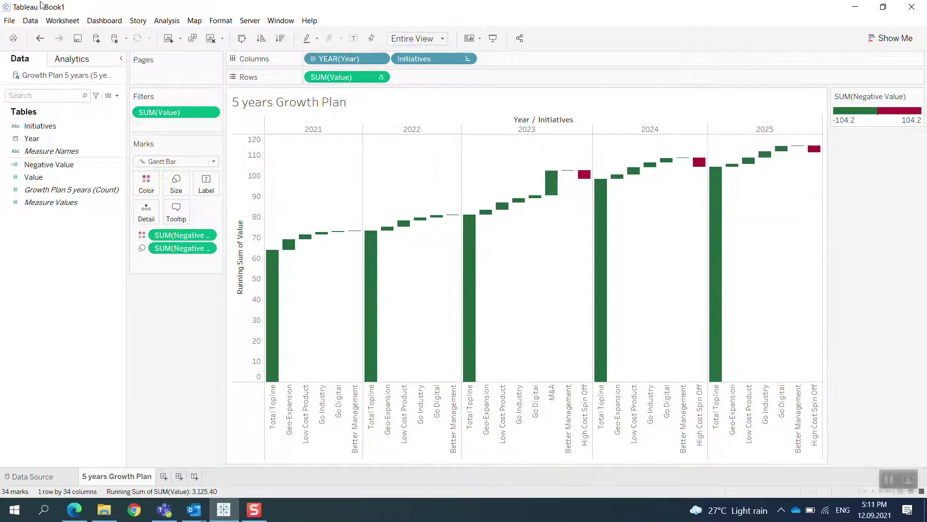
Step: Add all subtotals so every year closes with a grey Total bar
click(173, 25)
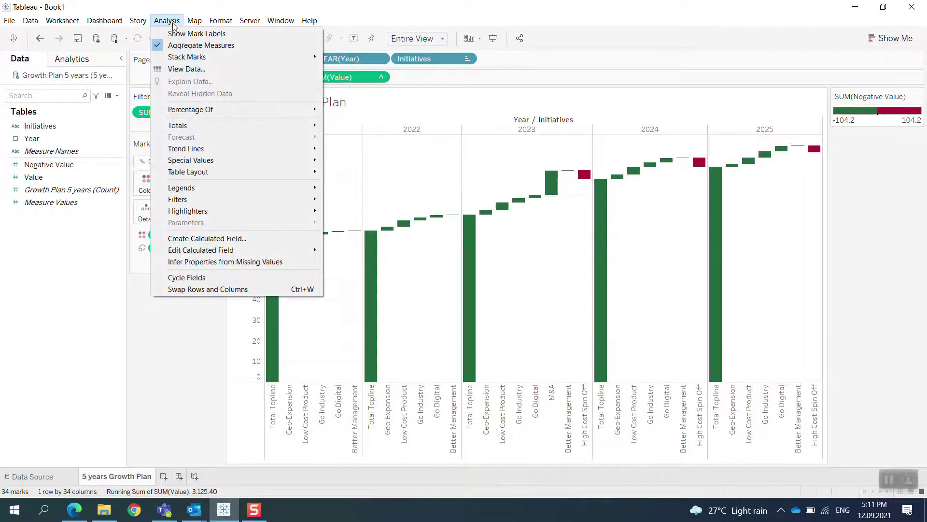
mouse_move(249, 129)
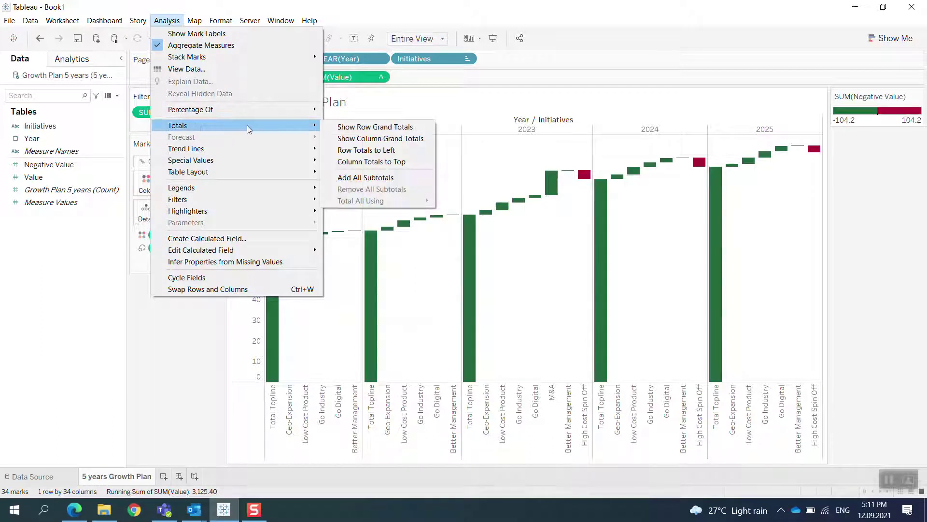
click(377, 178)
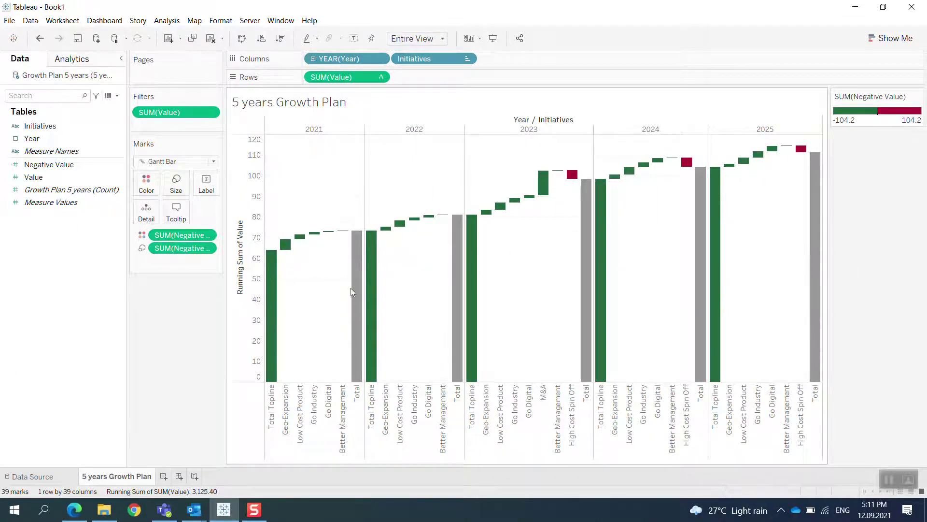
mouse_move(274, 302)
mouse_move(288, 247)
Step: Delete the Year of Year and running-sum lines from the bar tooltip
click(181, 221)
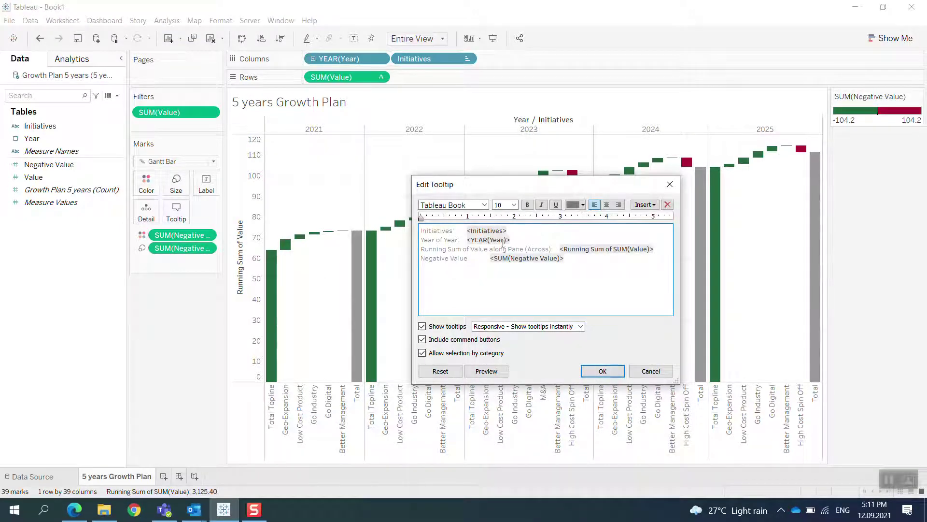
drag(512, 240, 405, 240)
key(Delete)
key(Delete)
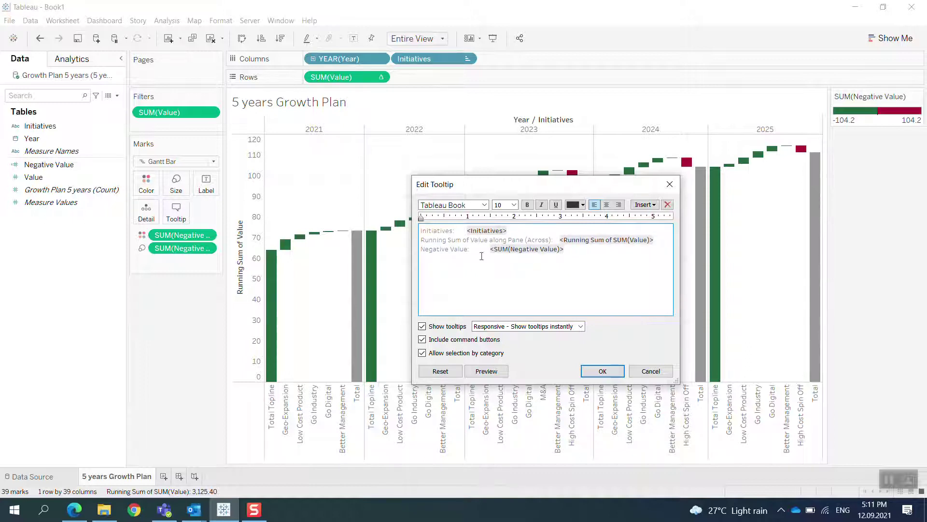
drag(665, 239, 412, 238)
key(Delete)
key(Delete)
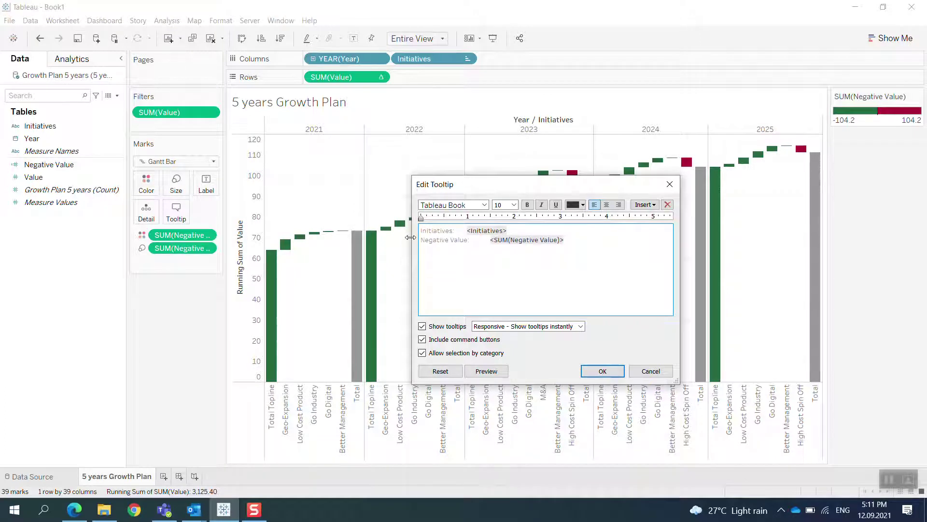
Step: Shorten the Negative Value line to a bare 'Value:' label and save the tooltip
key(Delete)
key(Delete)
key(Delete)
key(Delete)
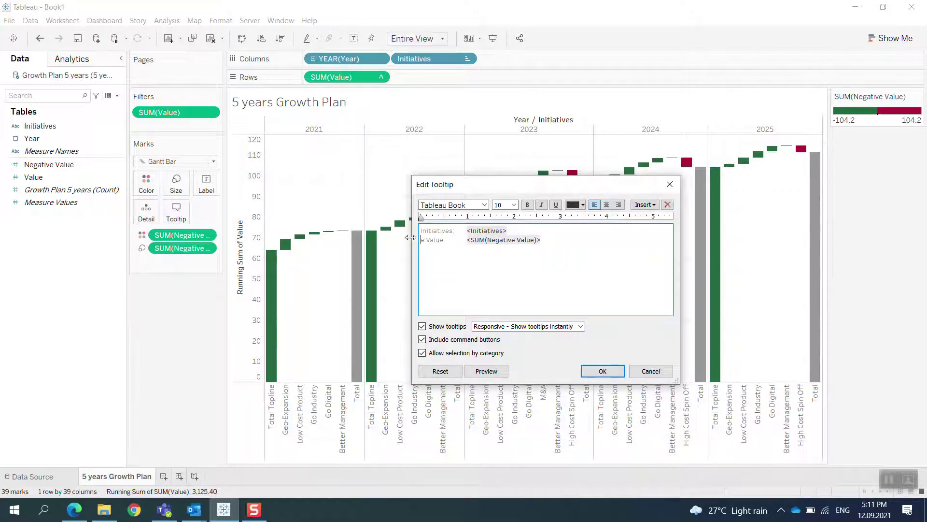
key(Delete)
key(Delete)
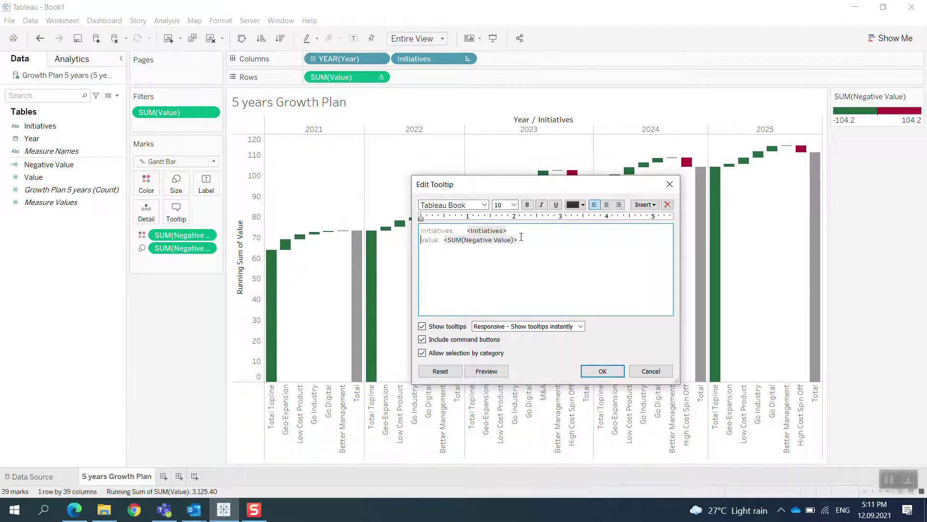
drag(521, 238, 460, 237)
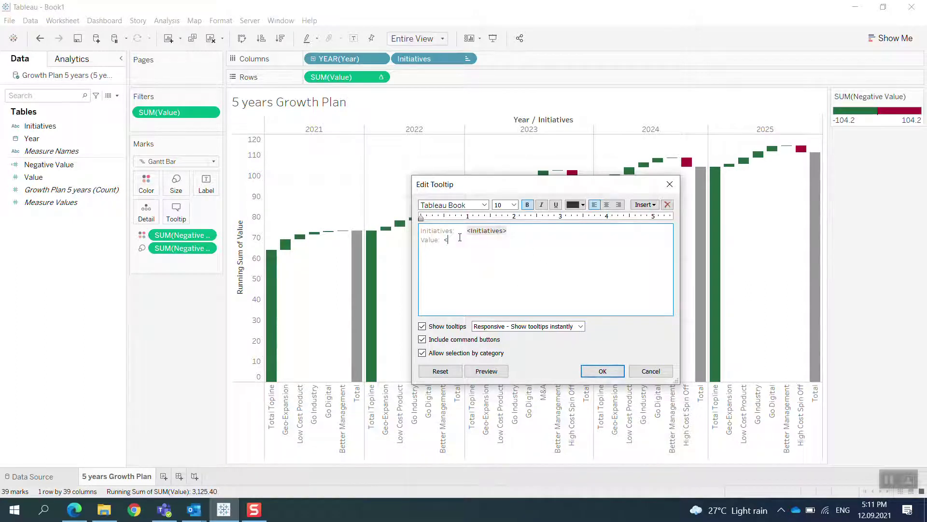
key(BackSpace)
click(655, 205)
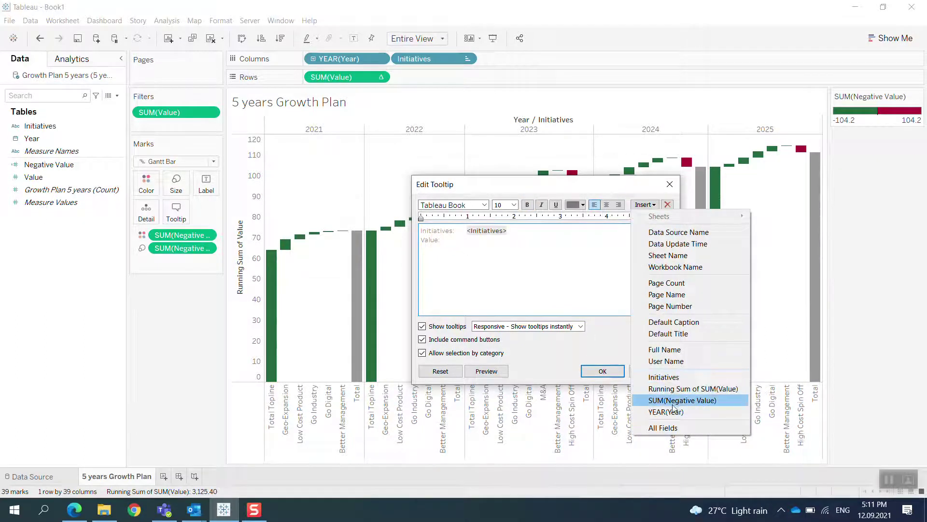
click(563, 309)
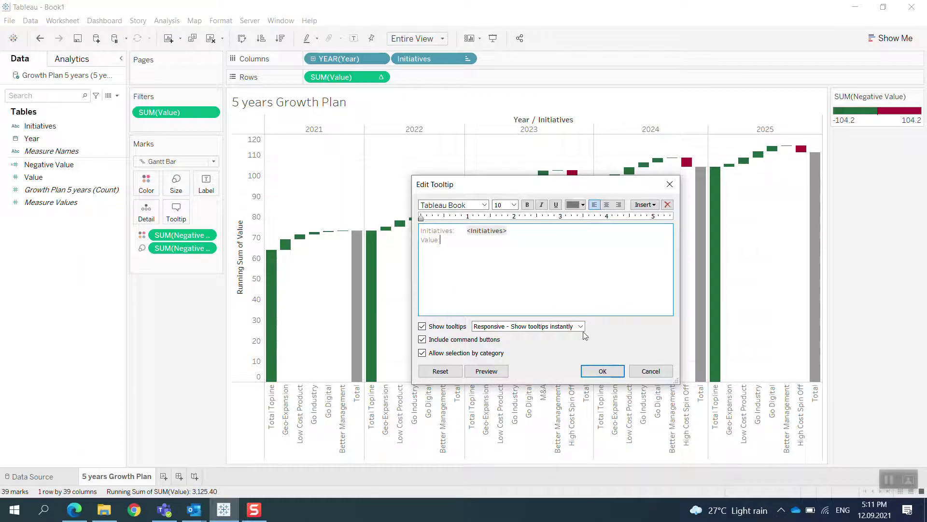
click(602, 371)
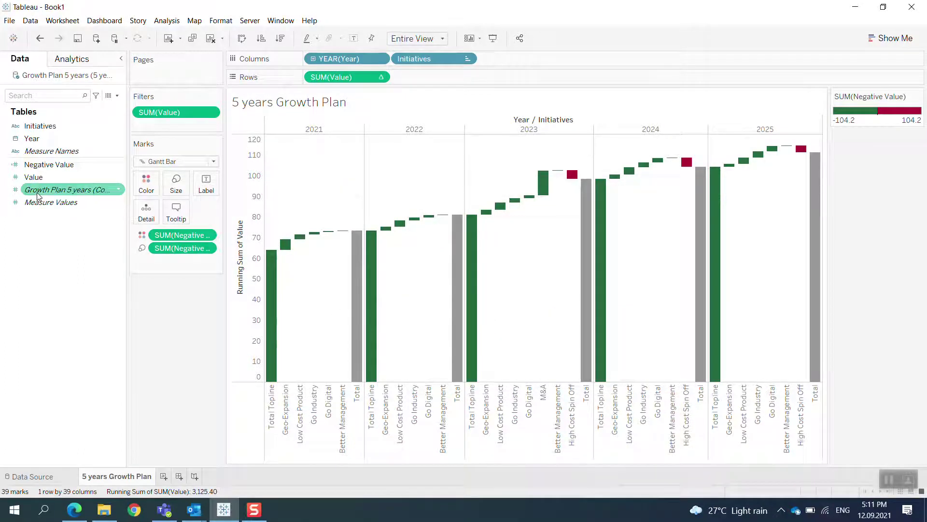
Step: Add the Value measure to Detail and insert SUM(Value) after the tooltip's 'Value:' label
drag(34, 176, 146, 212)
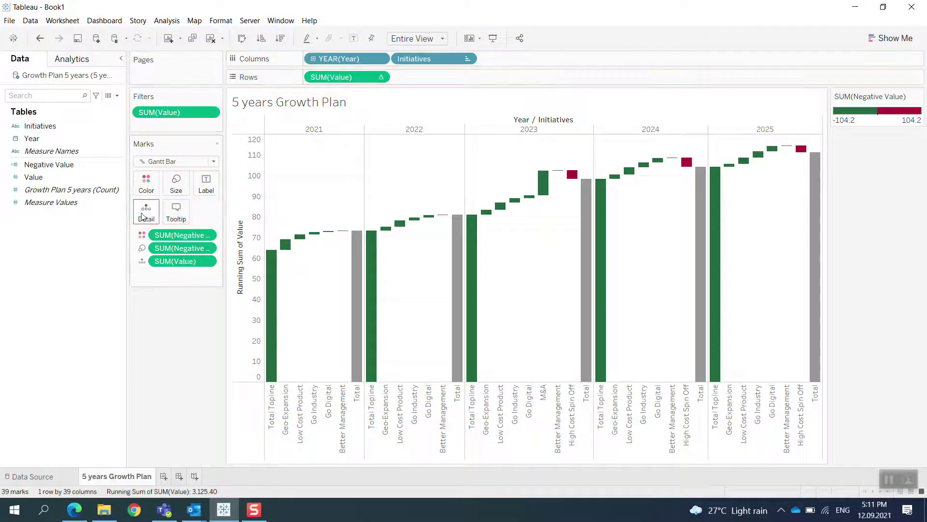
click(175, 213)
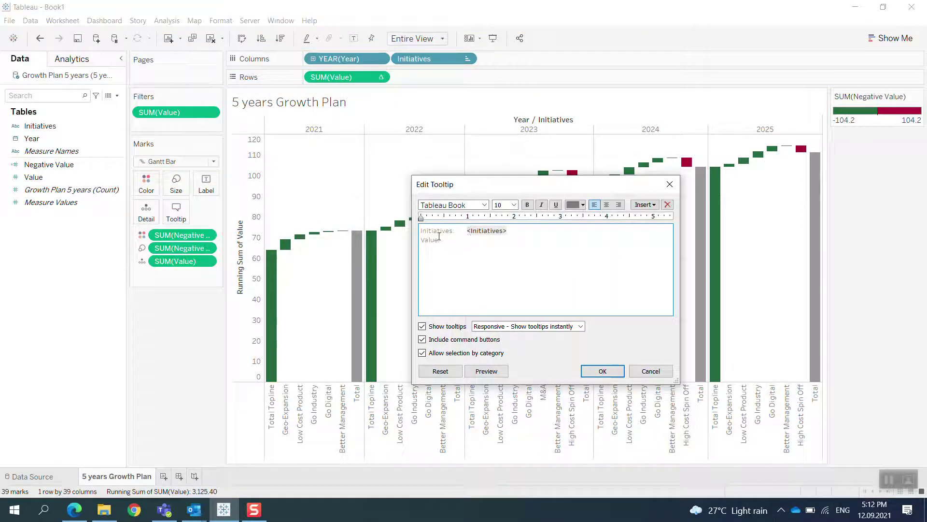
click(645, 204)
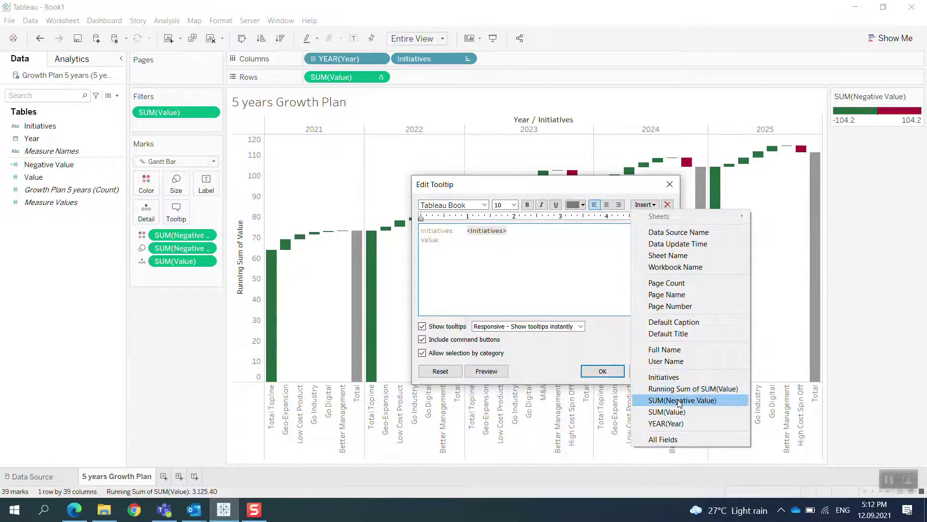
click(678, 413)
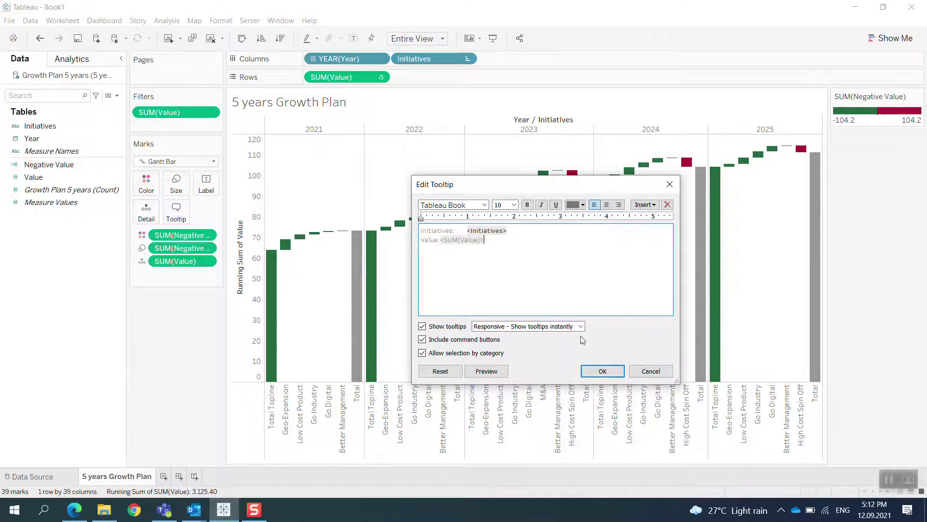
click(602, 370)
mouse_move(399, 228)
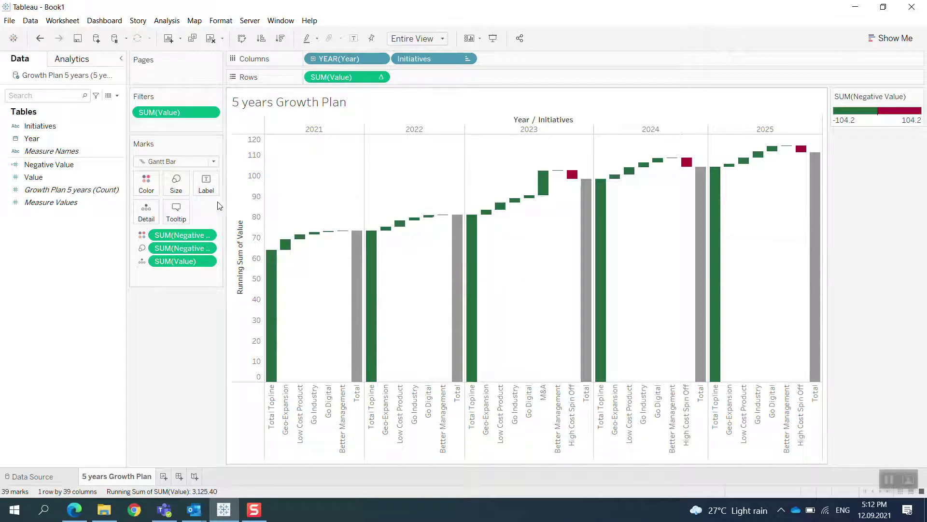
Step: Style the tooltip's SUM(Value) field as bold black text
click(181, 221)
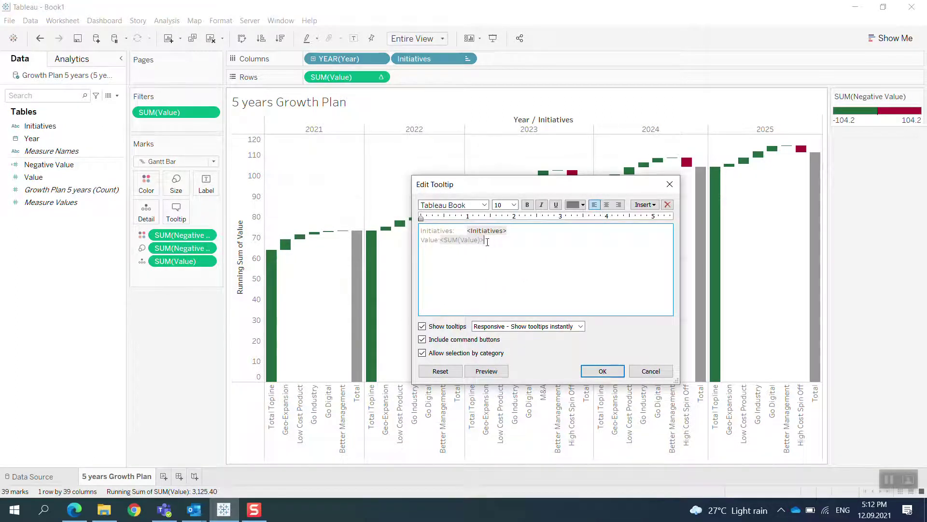
drag(480, 243, 443, 244)
click(582, 205)
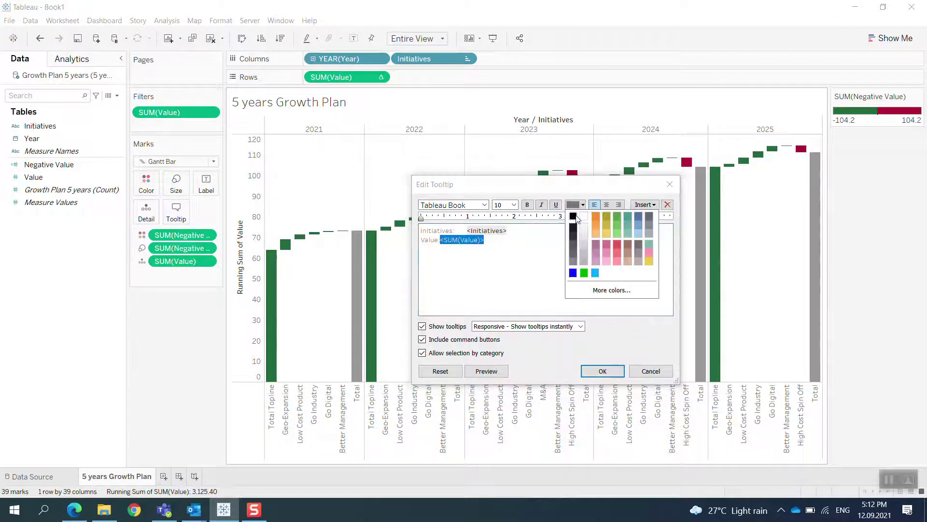
click(571, 209)
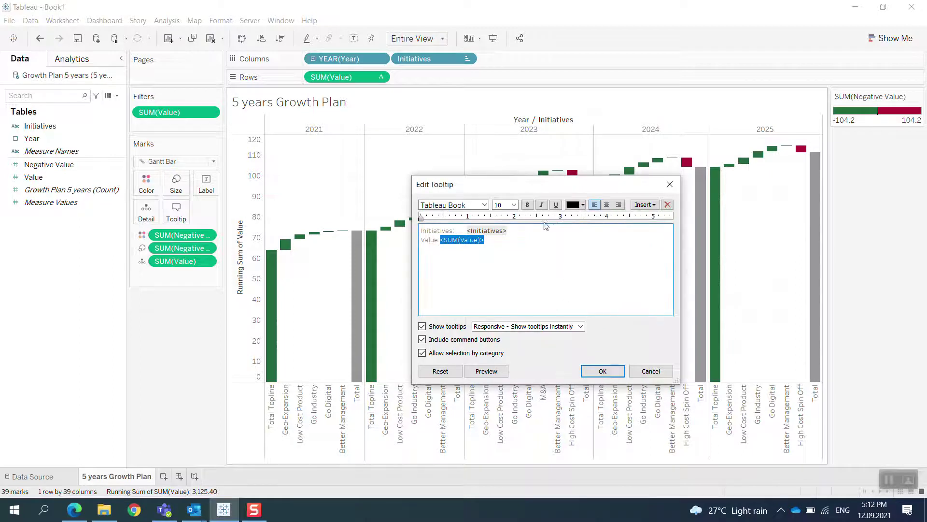
click(527, 204)
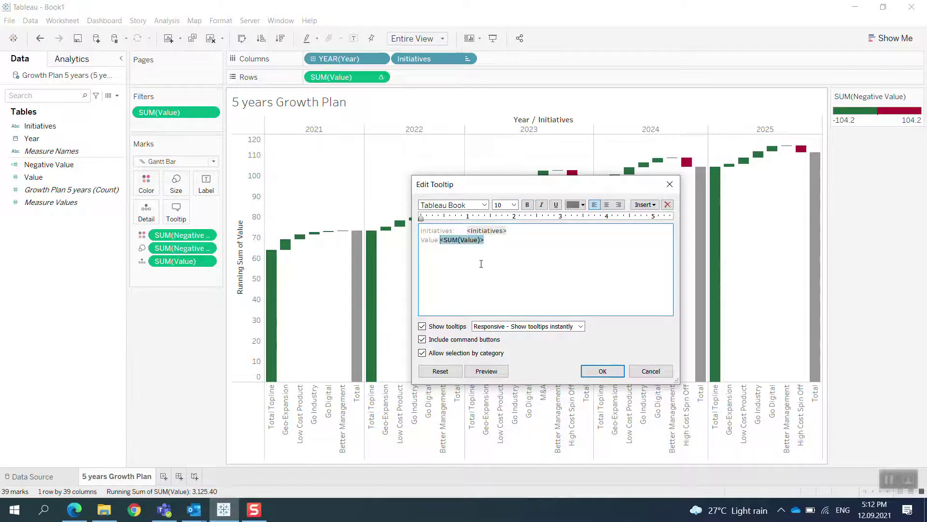
Step: Save the tooltip formatting and hide the Year / Initiatives field label
click(585, 368)
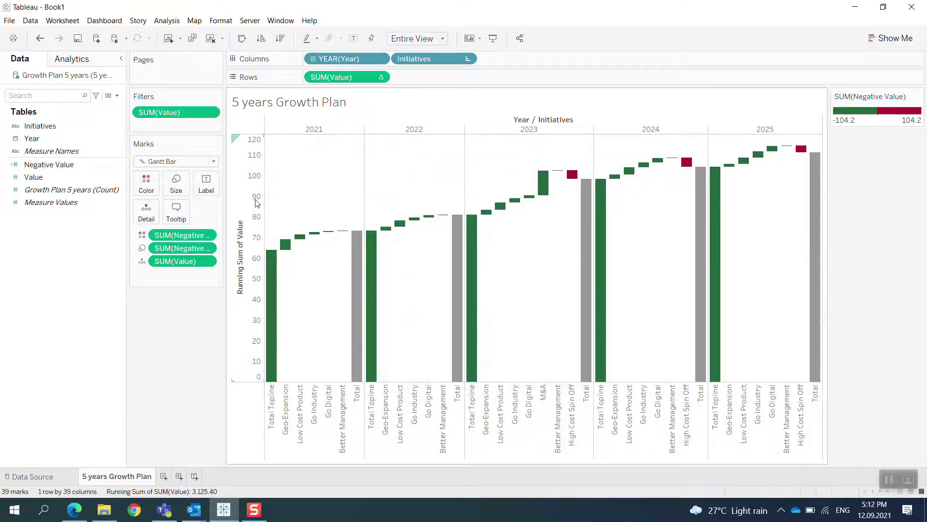
mouse_move(319, 240)
right_click(553, 121)
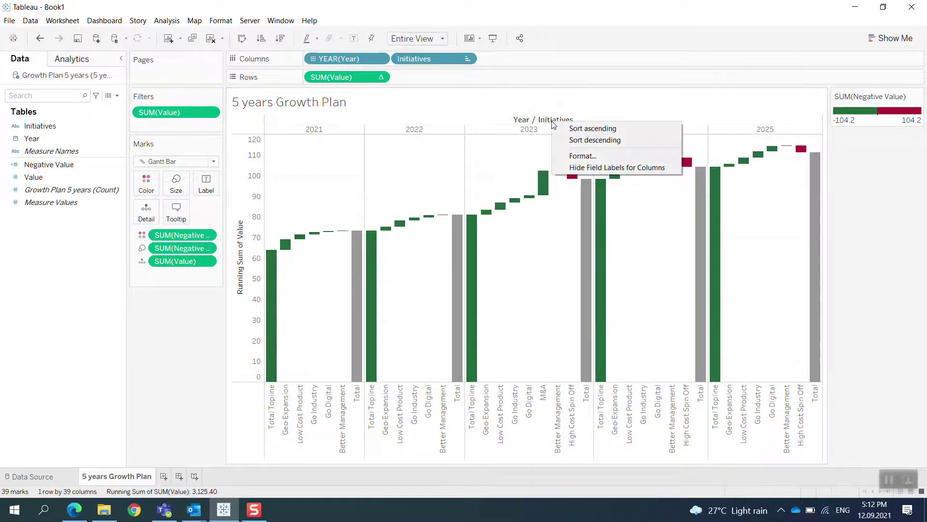
click(585, 167)
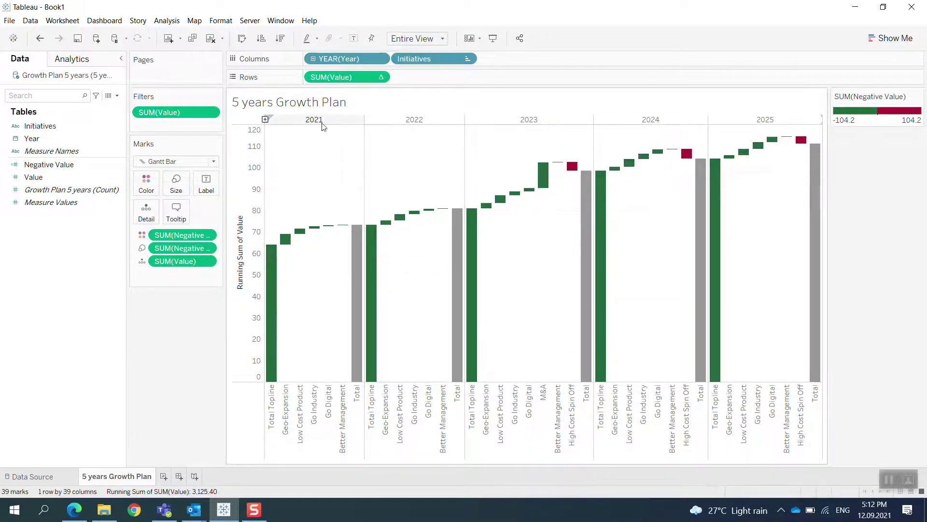
Step: Open the year header format settings and review the bar colours, leaving both unchanged
right_click(326, 120)
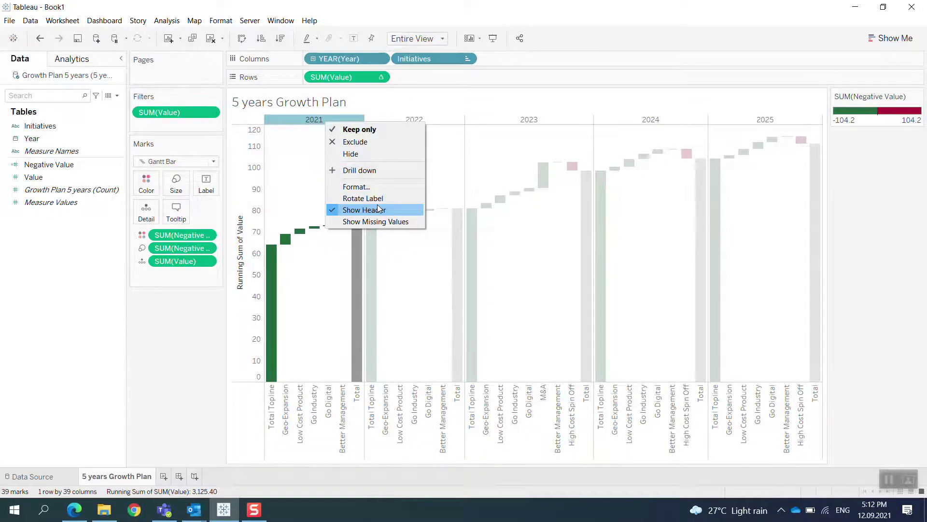
click(364, 187)
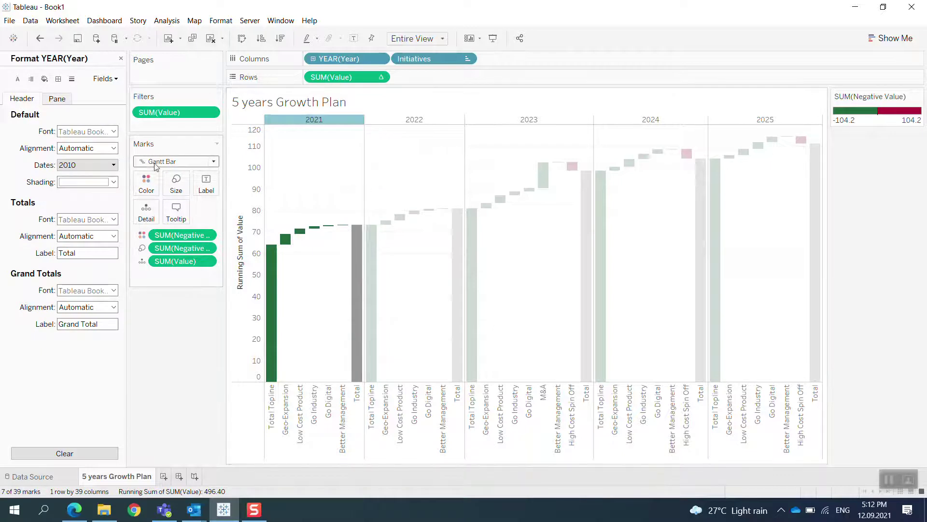
click(111, 148)
click(110, 150)
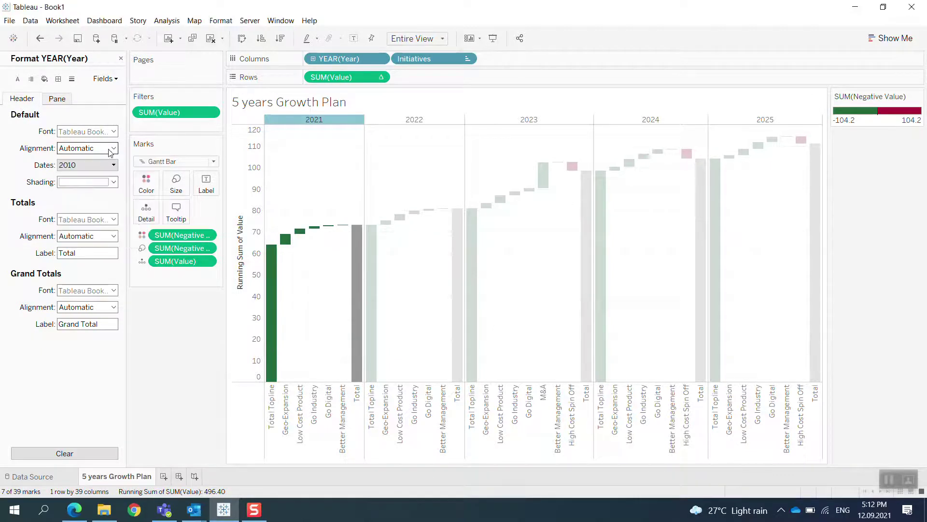
click(146, 184)
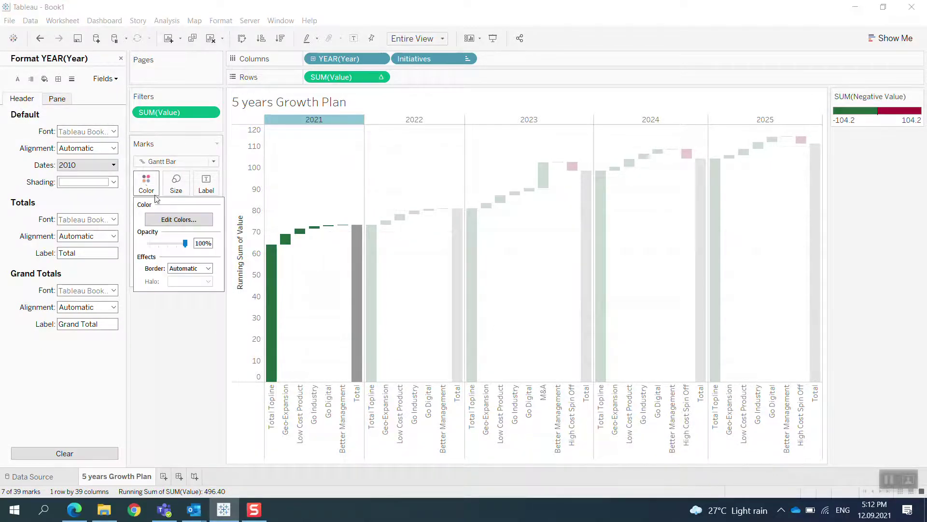
click(178, 219)
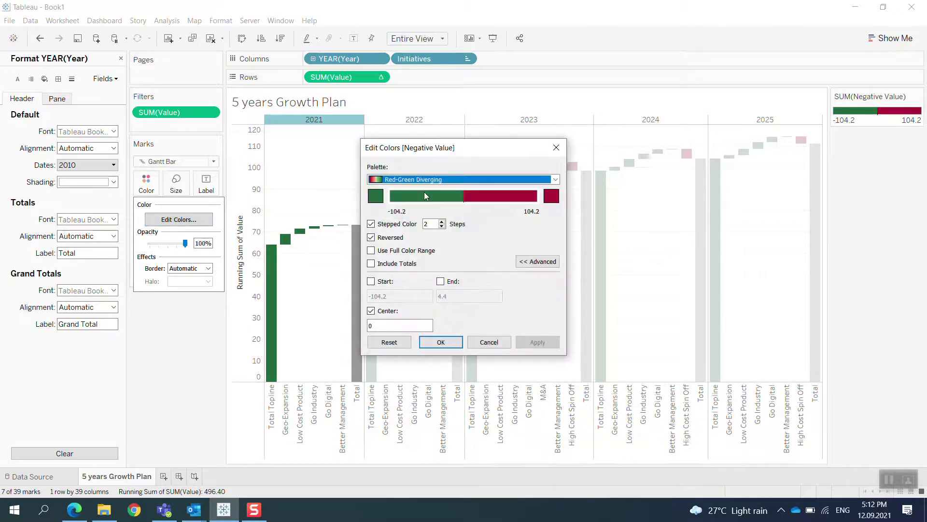
click(500, 345)
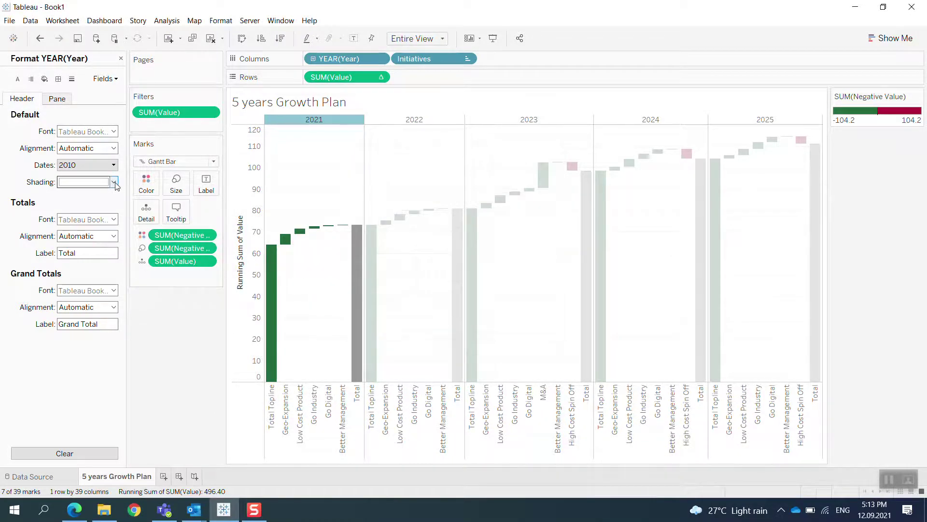
Step: Format the 2021–2025 year headers in bold, 14-point orange text
right_click(317, 119)
click(341, 183)
click(107, 132)
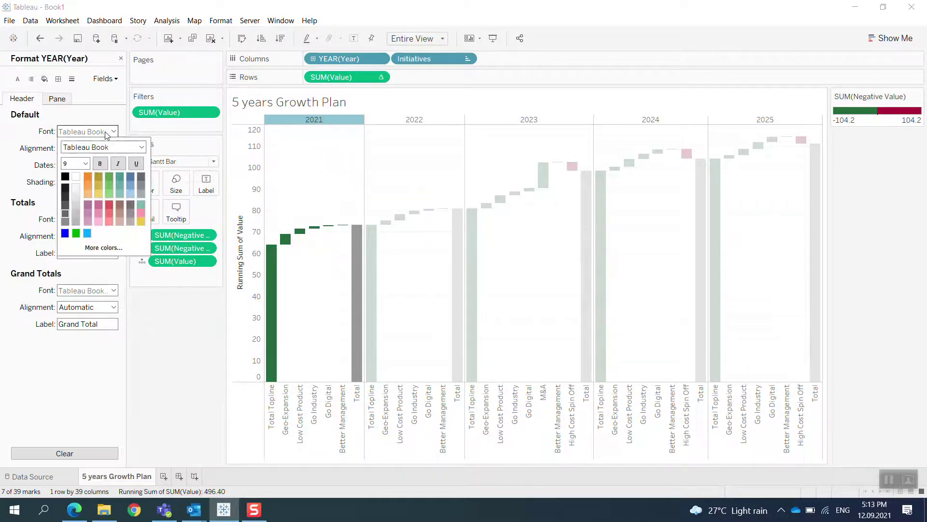
click(85, 164)
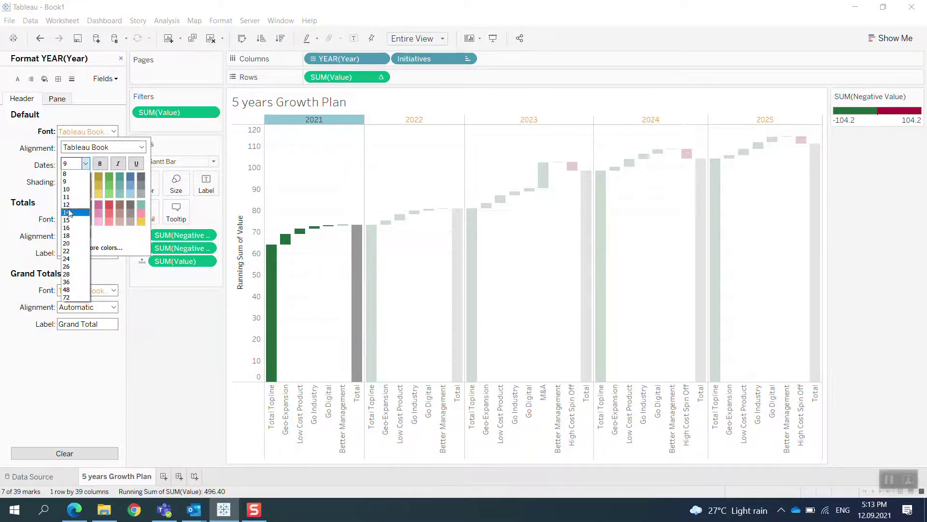
key(Escape)
click(99, 165)
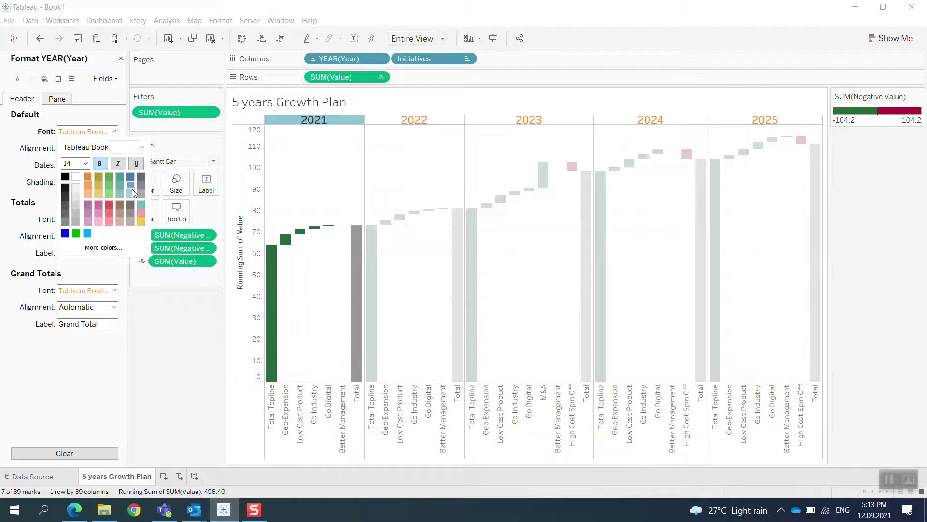
click(155, 336)
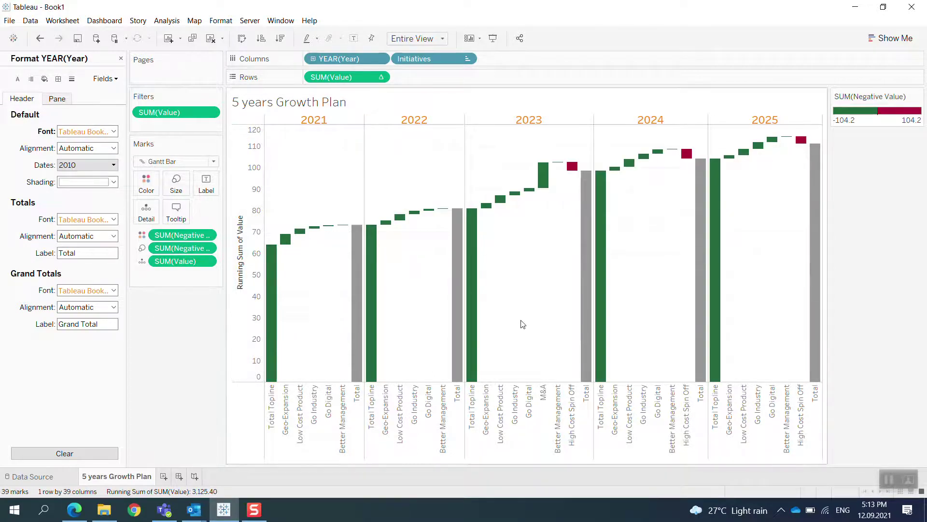
Step: Make the '5 years Growth Plan' title bold, orange and size 20
double_click(293, 105)
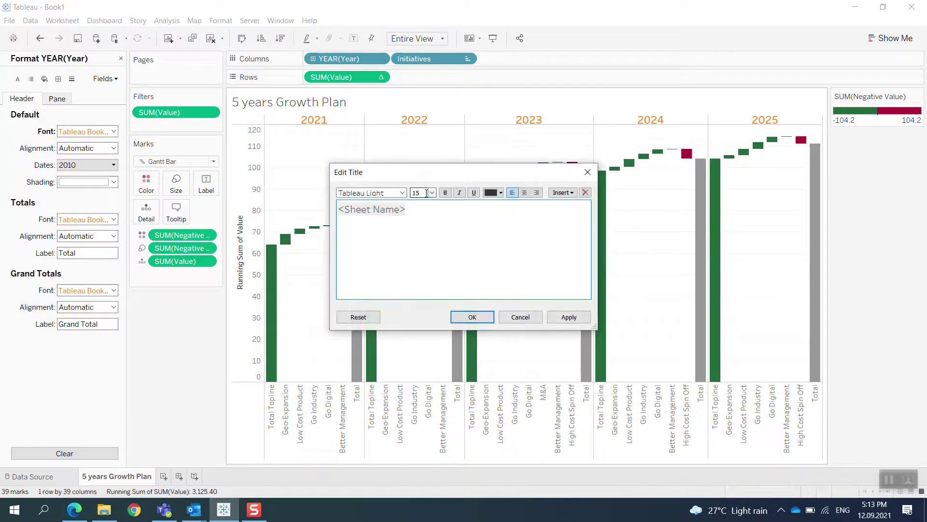
drag(410, 207, 280, 208)
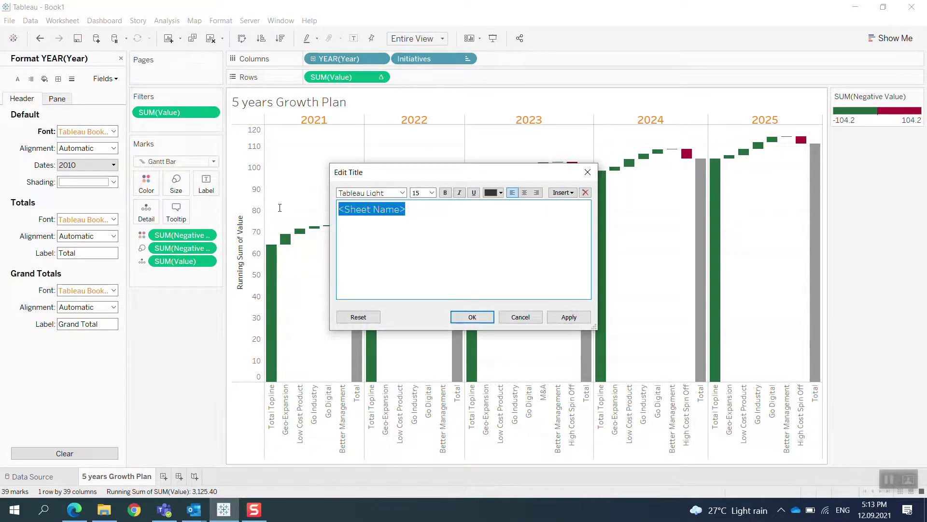
click(445, 192)
click(493, 194)
click(513, 207)
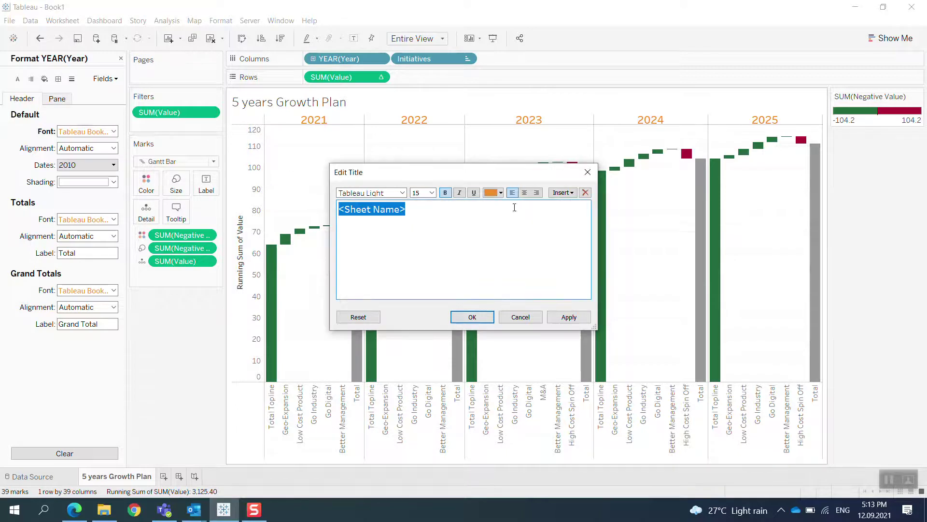
click(432, 193)
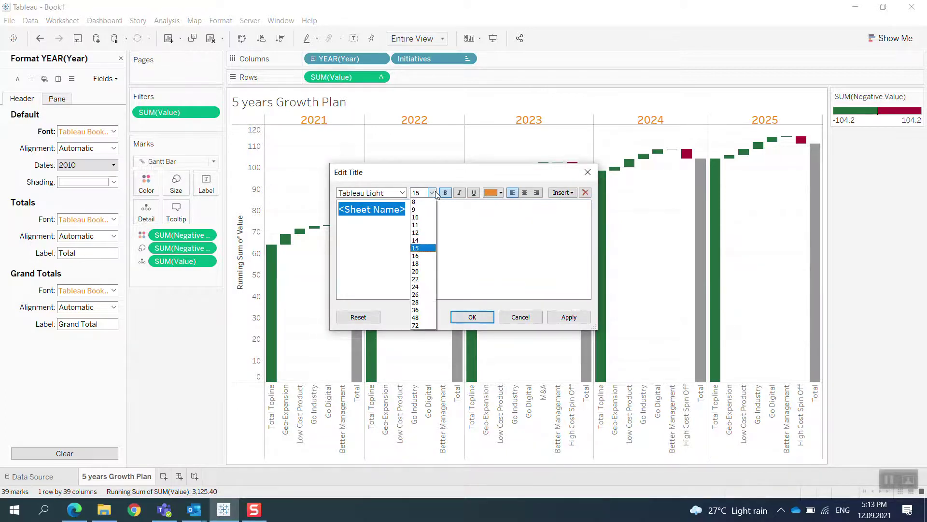
click(418, 271)
click(472, 317)
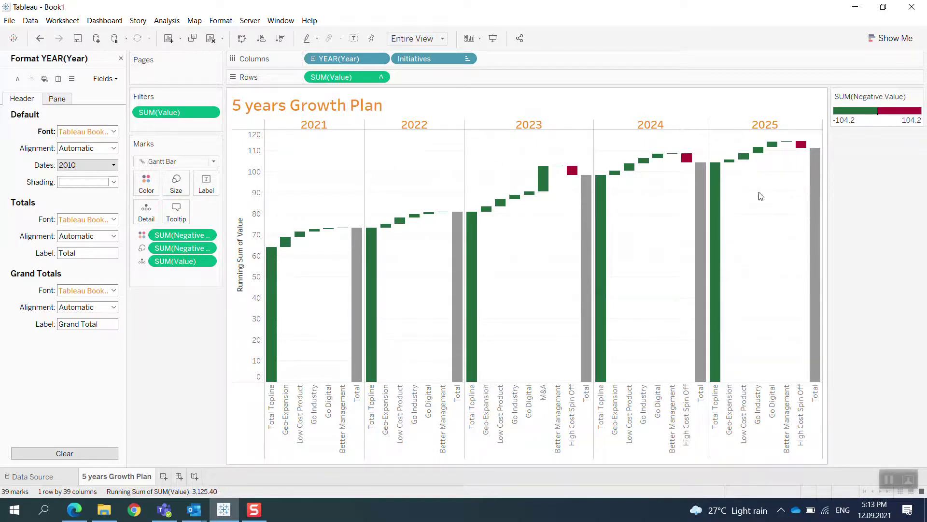
Step: Hide the SUM(Negative Value) legend card, then look at the value axis options without changes
click(918, 96)
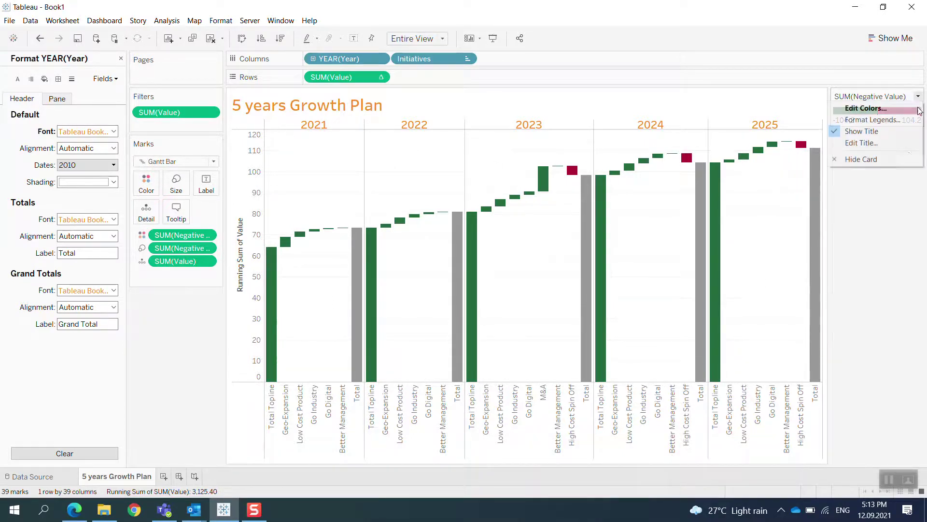
click(892, 160)
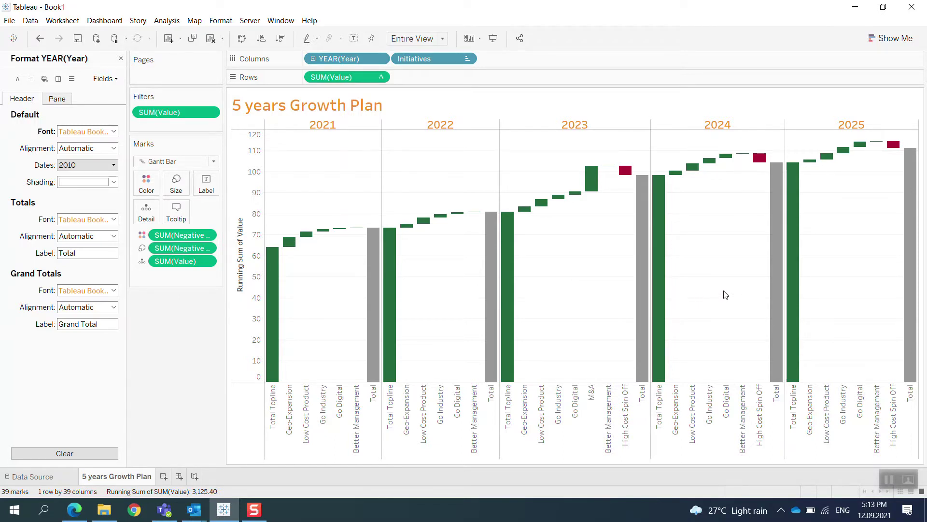
right_click(242, 266)
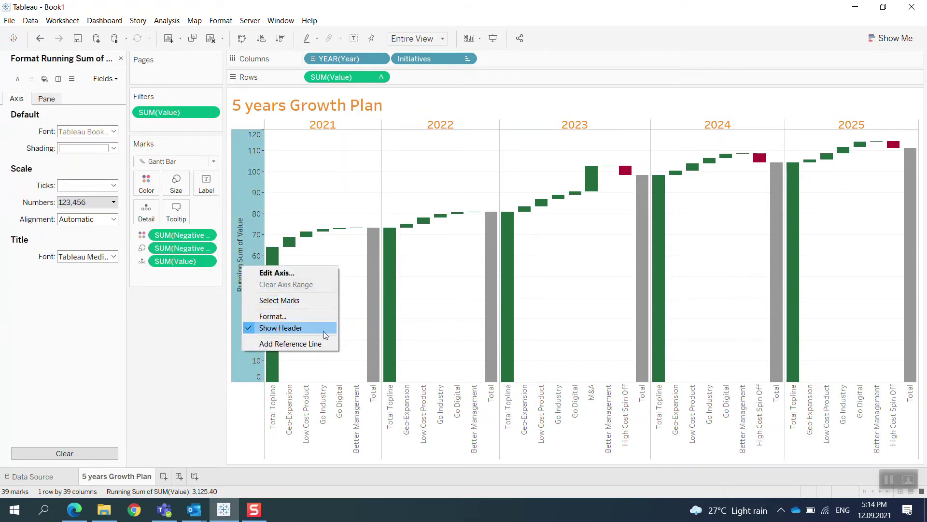
click(574, 324)
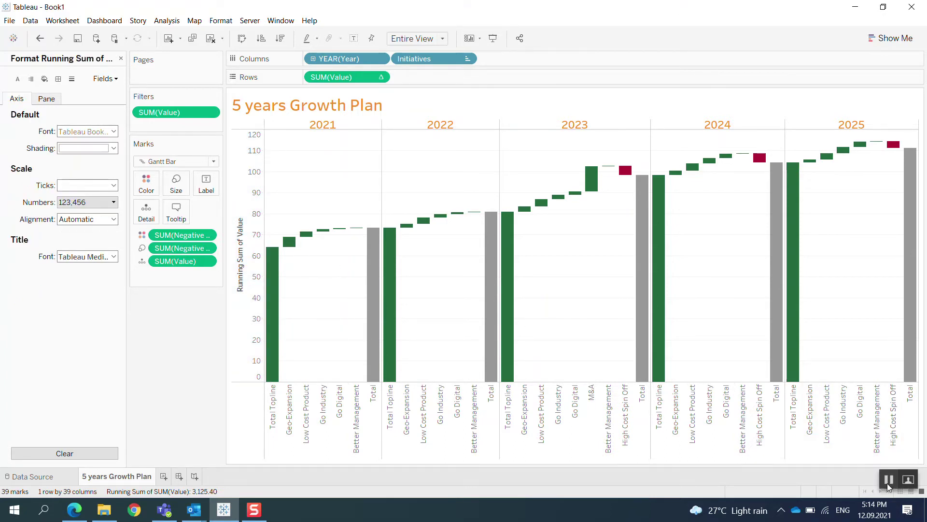